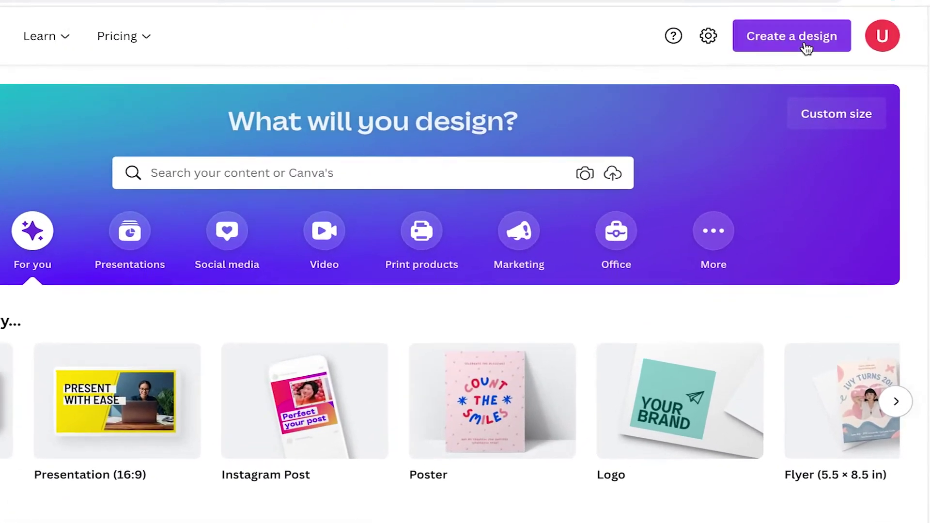
Create a new blank YouTube Thumbnail design (1280 × 720 px) and close the Home page's browser tab
left_click(805, 44)
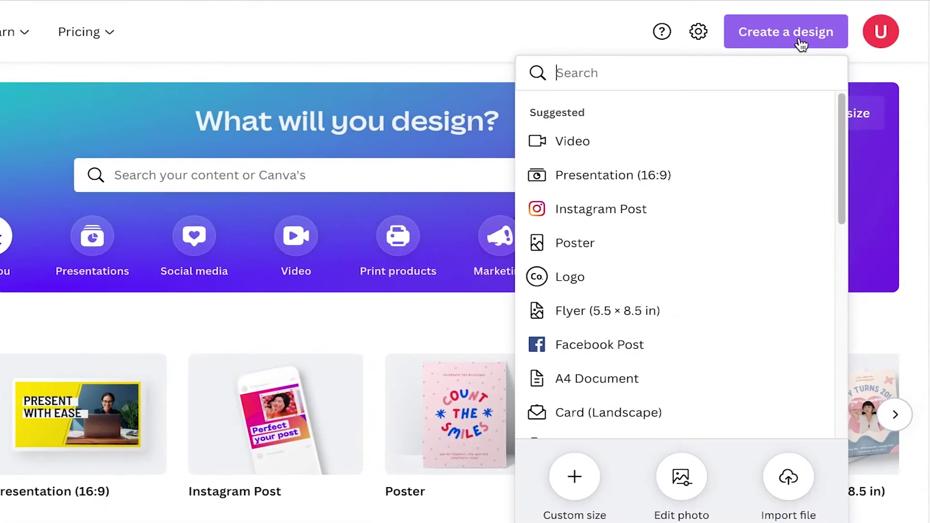
scroll(704, 259, "down", 5)
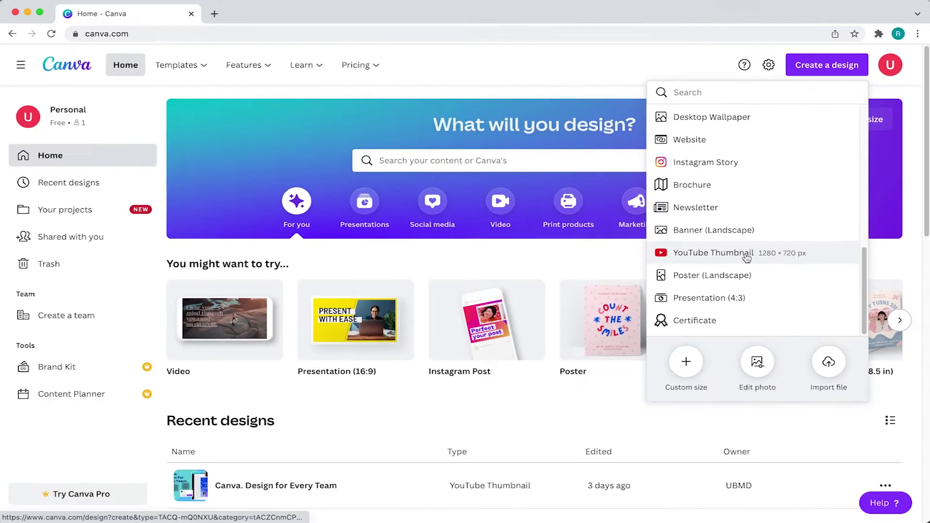
left_click(669, 313)
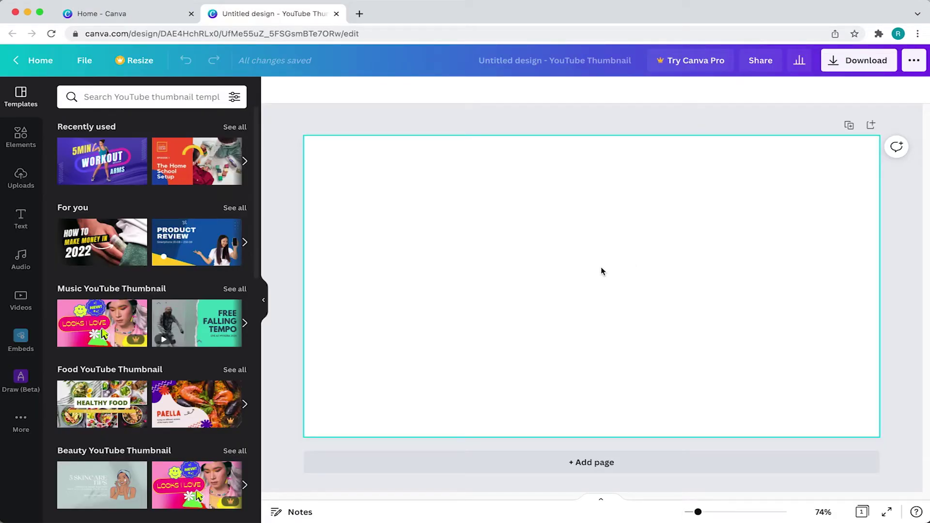
left_click(192, 13)
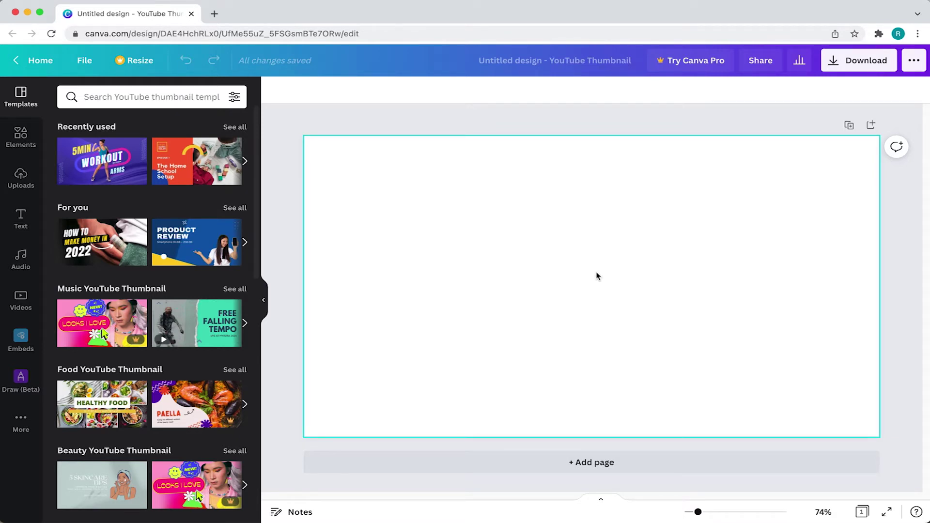
Set the blank page's background to the custom colour #67D2DE
left_click(568, 279)
left_click(277, 90)
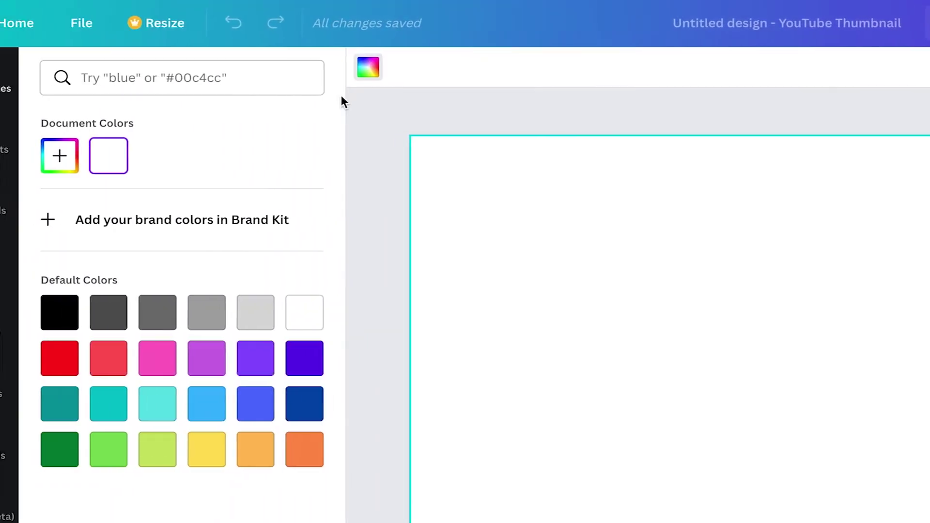
left_click(60, 156)
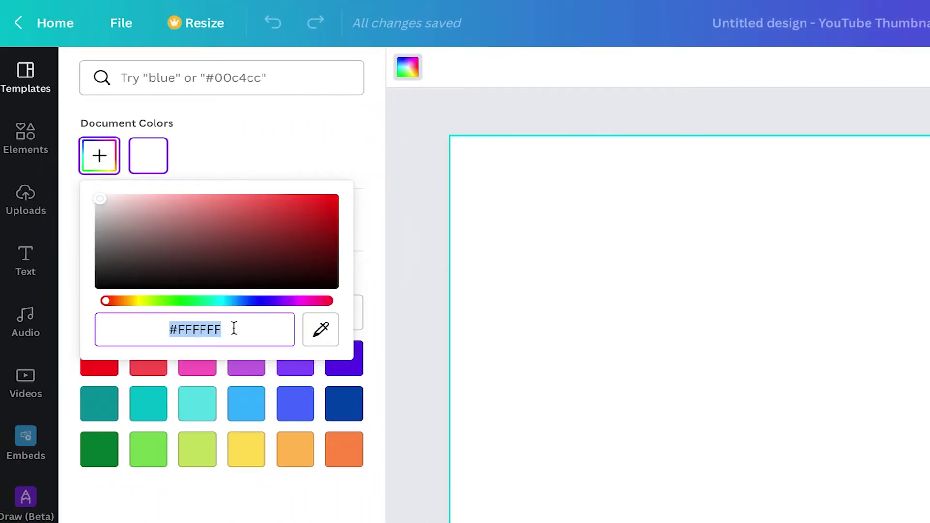
type("#67D2D6")
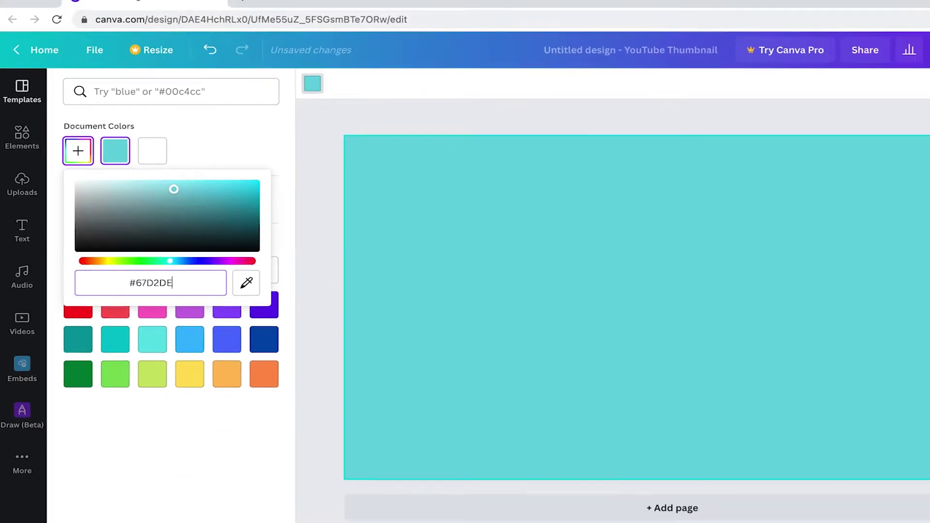
key("Return")
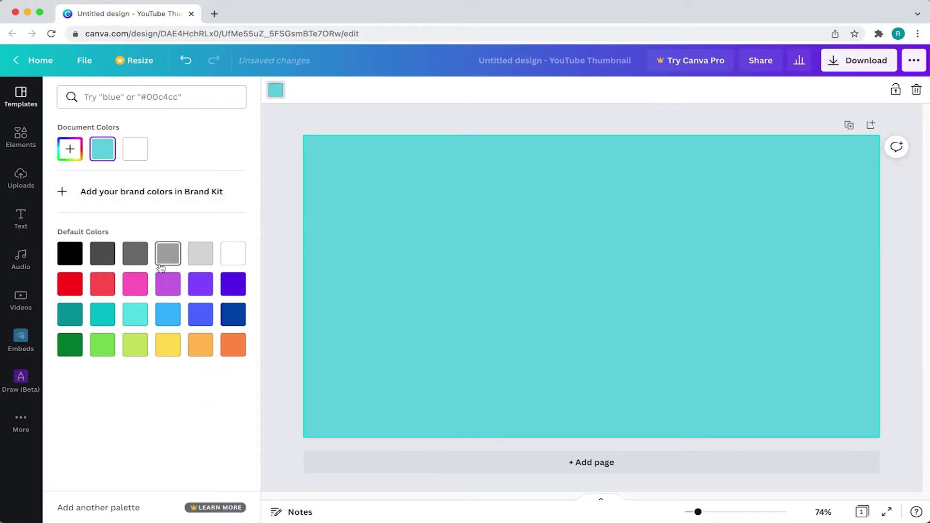
left_click(570, 128)
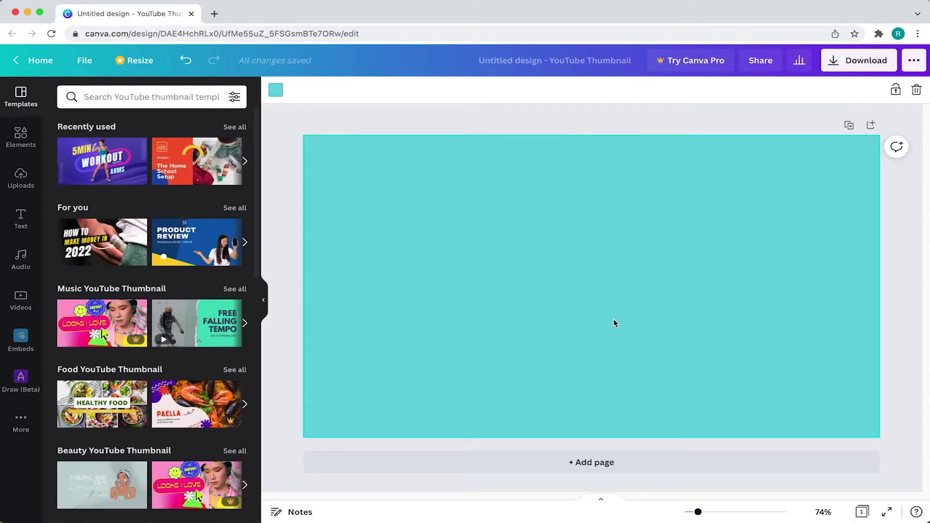
Show the margins on the design page
left_click(82, 63)
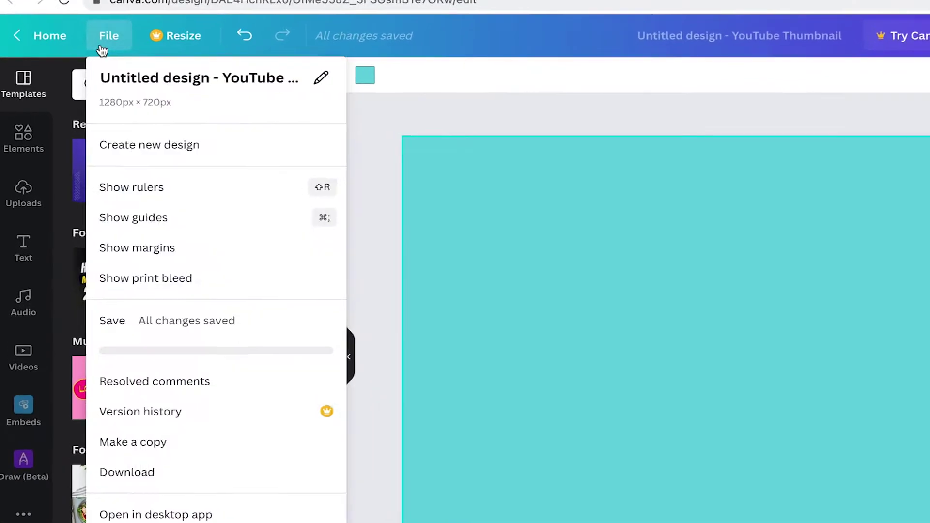
left_click(185, 264)
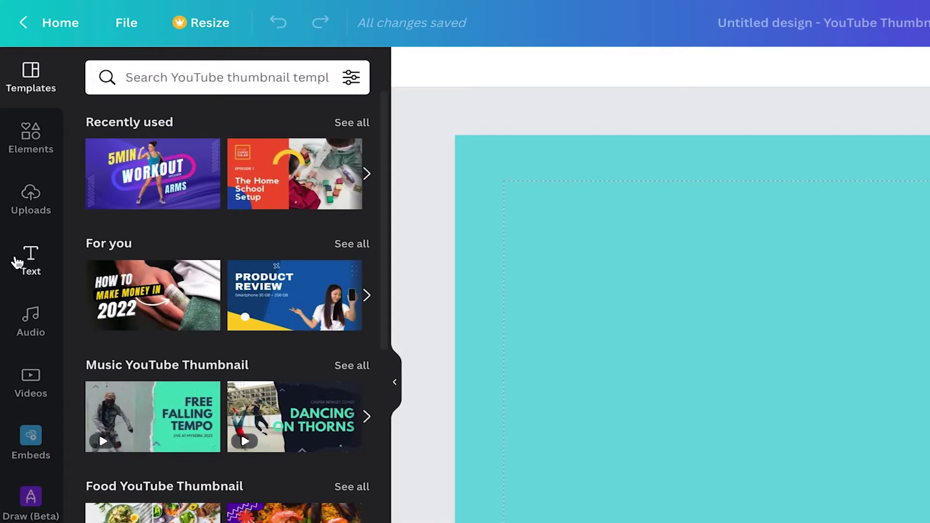
Look through the available text styles and add a default heading to the page
left_click(13, 220)
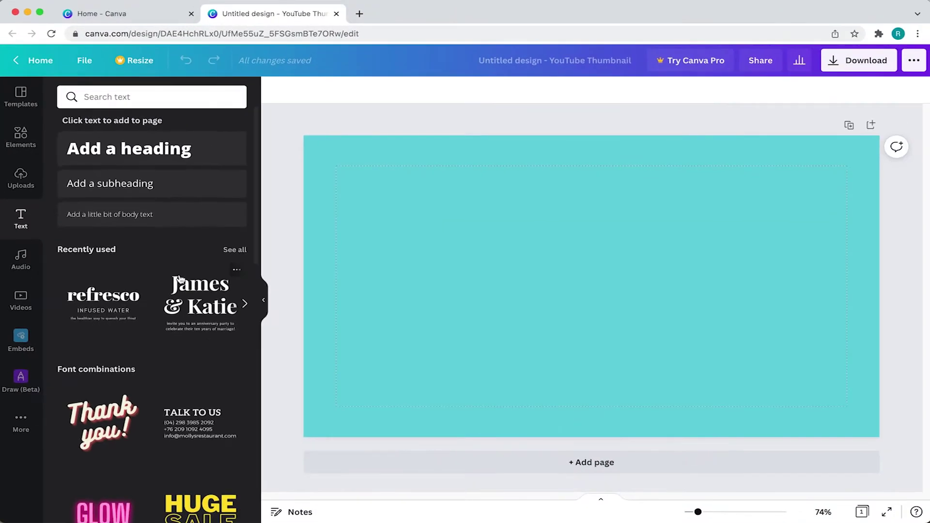
scroll(269, 349, "down", 2)
scroll(180, 278, "down", 8)
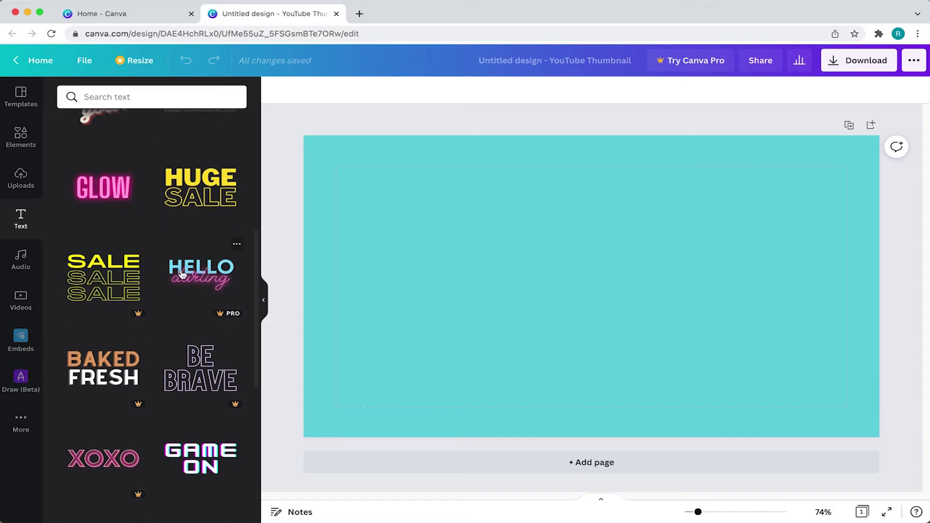
scroll(183, 274, "down", 3)
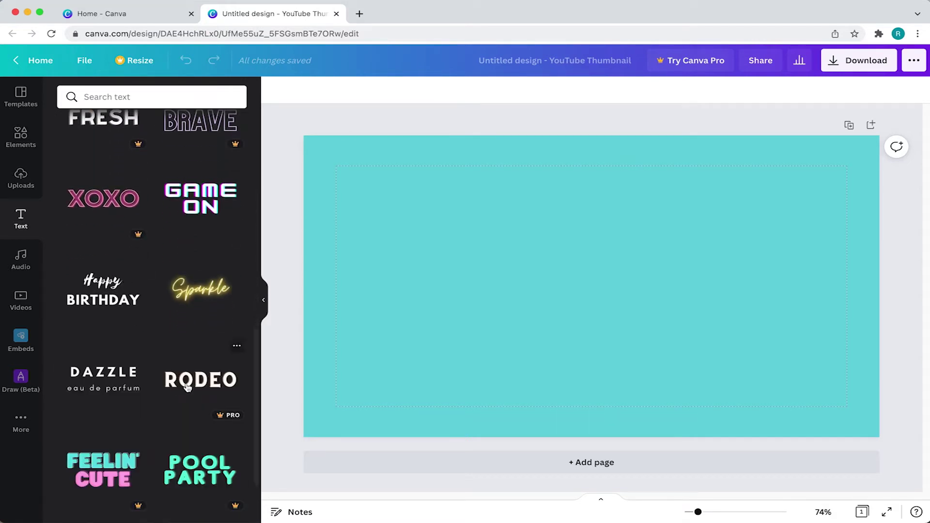
scroll(183, 341, "up", 5)
scroll(182, 341, "up", 6)
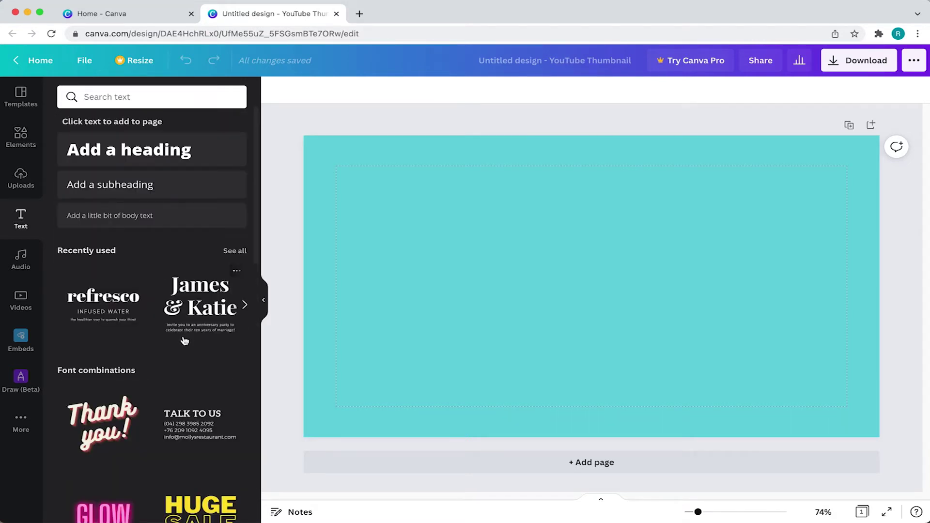
left_click(143, 152)
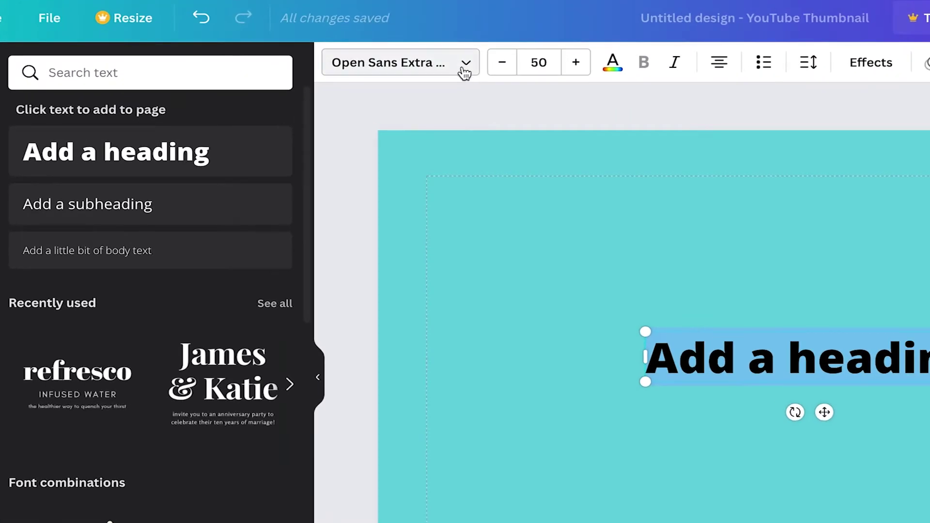
Set the heading's font to Agrandir Wide Black
left_click(362, 90)
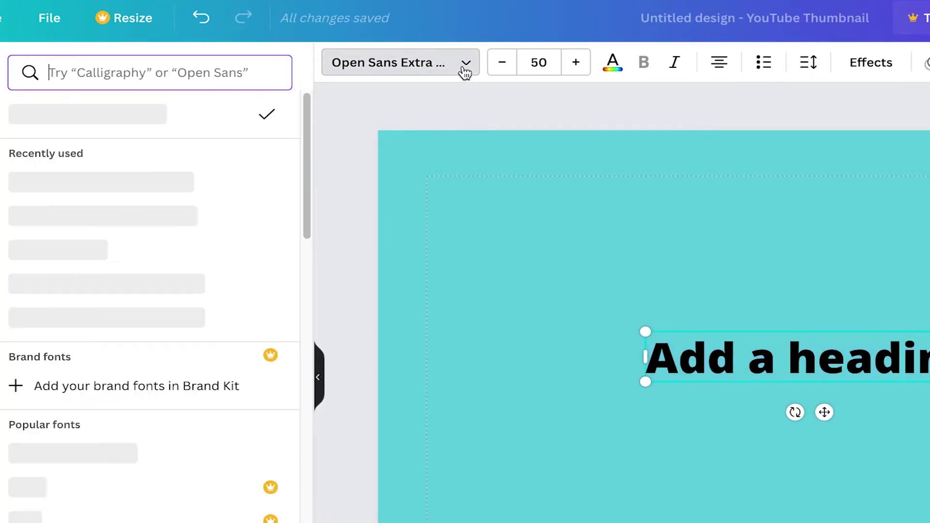
scroll(221, 242, "down", 6)
scroll(225, 247, "down", 10)
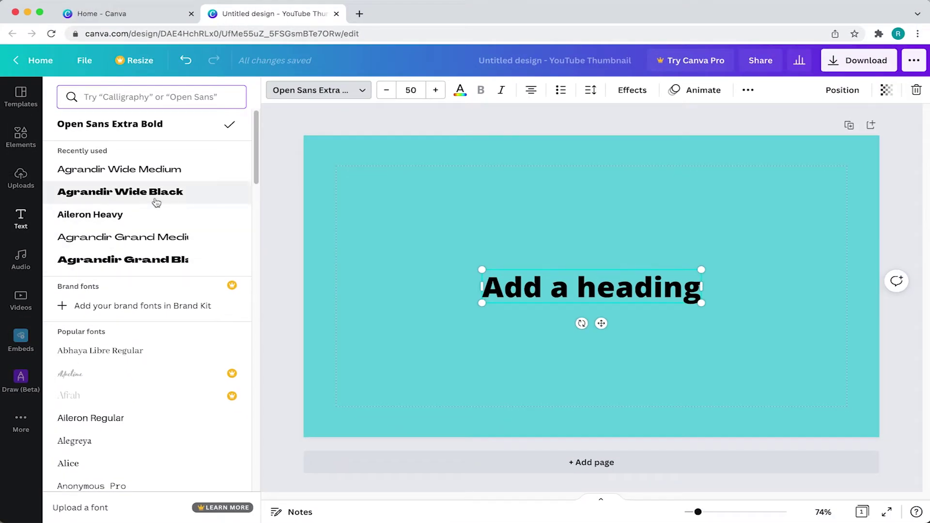
left_click(155, 214)
Replace the heading text with "Canva. Design for Every Team" on three left-aligned lines at the upper-left margin and tighten its line spacing
double_click(672, 323)
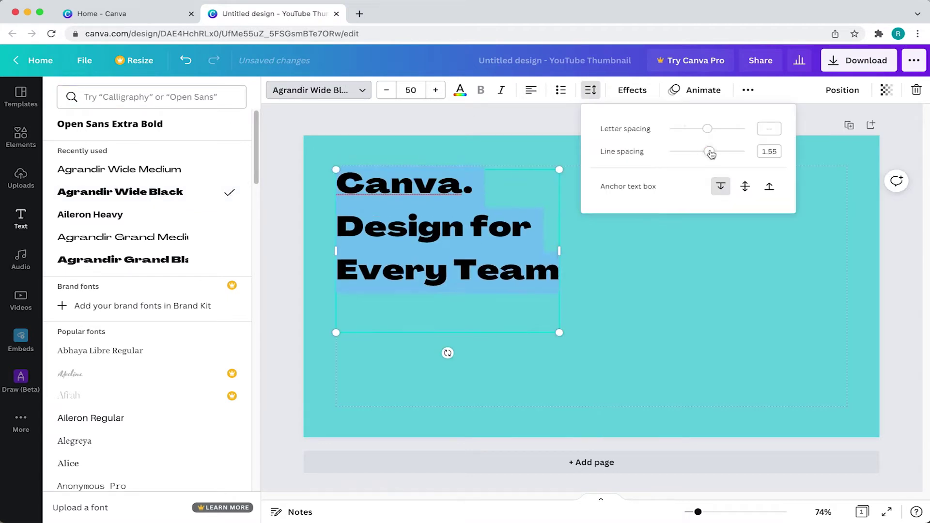
left_click_drag(711, 154, 698, 152)
left_click(544, 120)
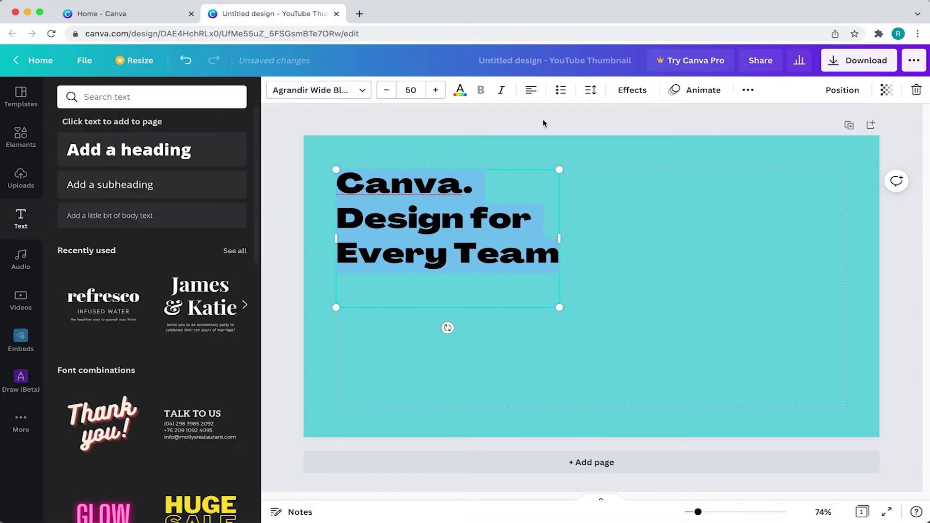
Change the colour of the whole heading text to white (#FFFFFF)
left_click(487, 213)
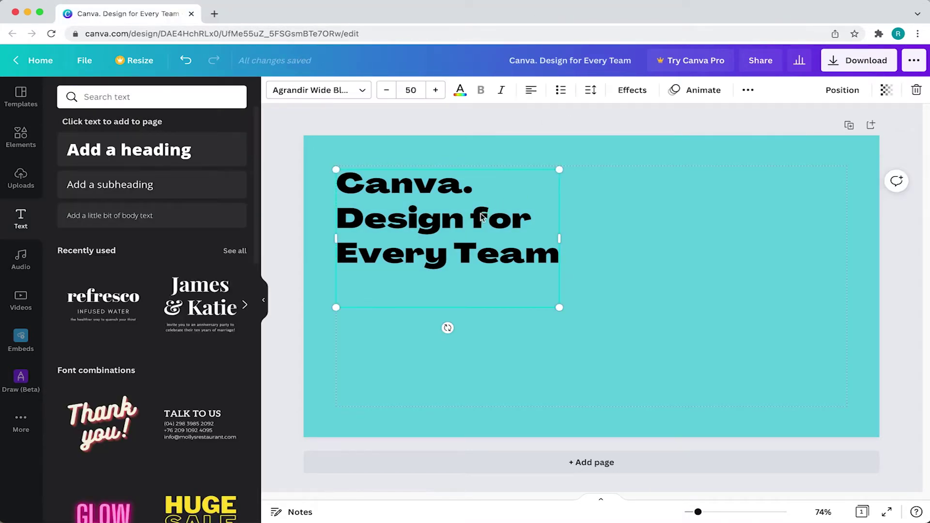
double_click(481, 219)
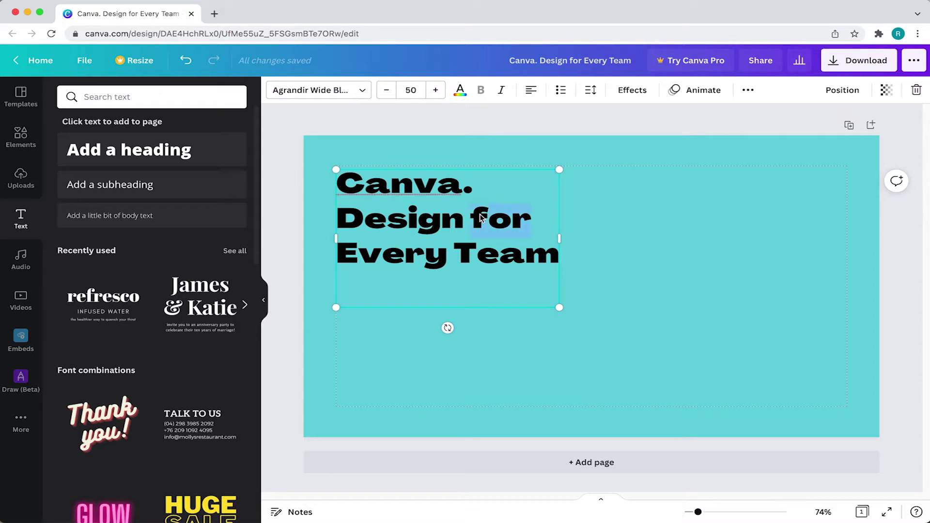
left_click(458, 92)
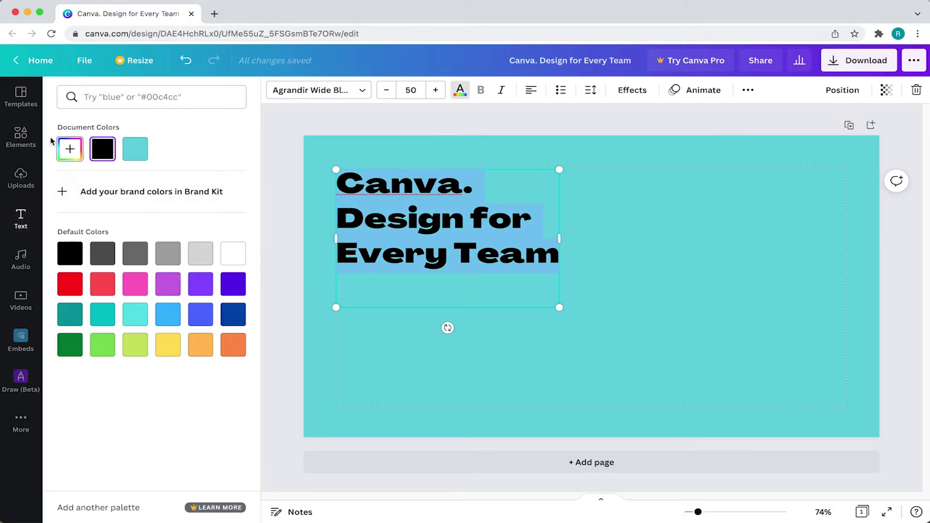
left_click(70, 149)
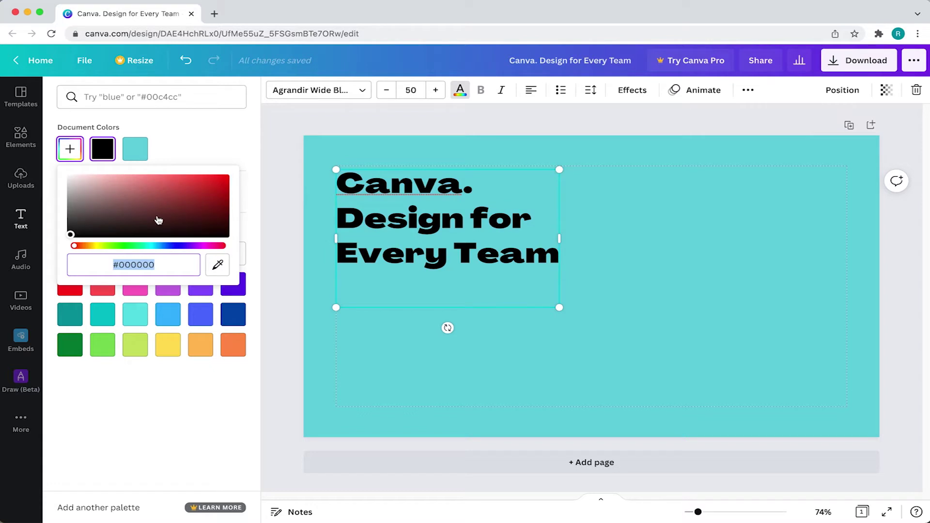
left_click_drag(106, 224, 49, 168)
left_click(368, 129)
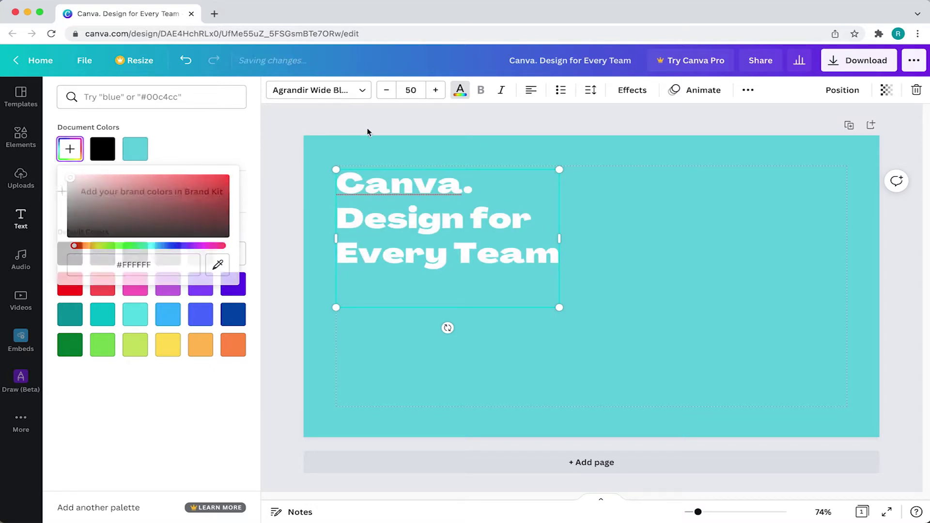
left_click(615, 294)
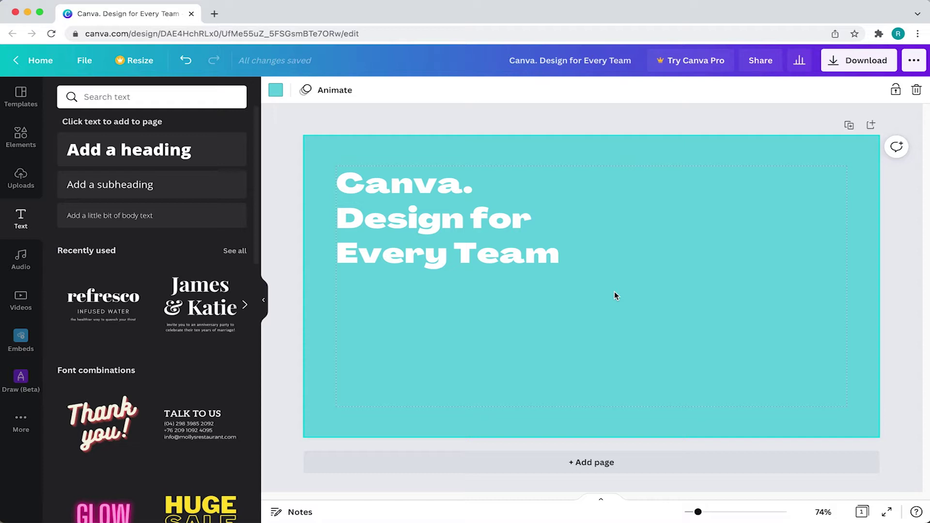
left_click(597, 301)
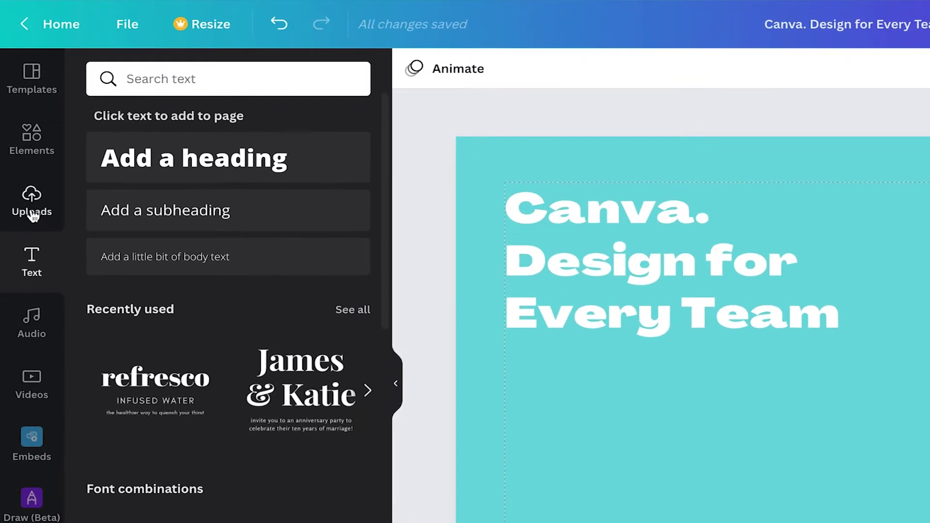
Search the elements library for "Canva" and add the white Canva wordmark to the page
left_click(28, 196)
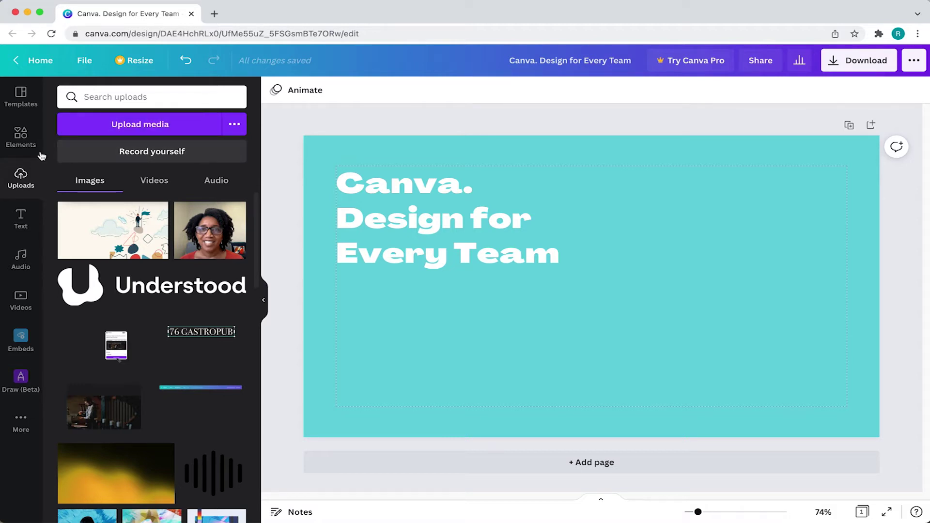
left_click(21, 138)
left_click(145, 99)
type("Canva")
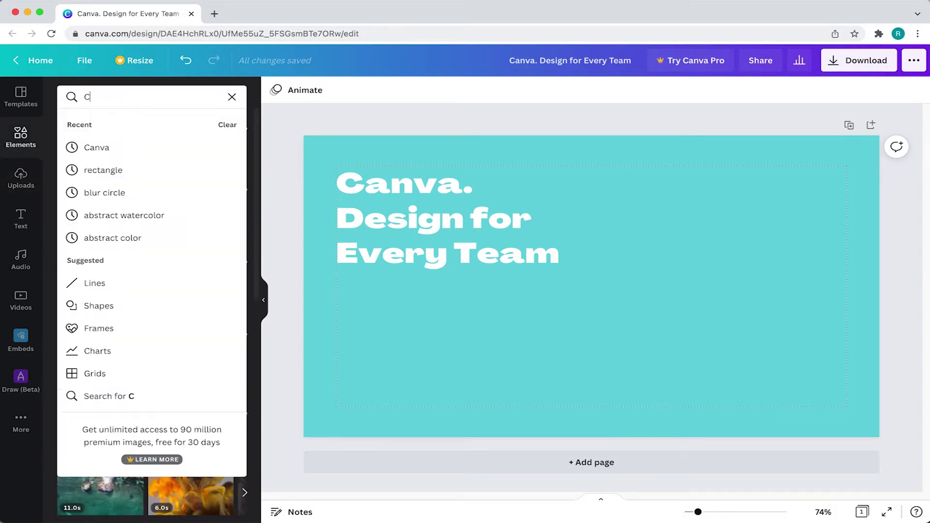
key("Return")
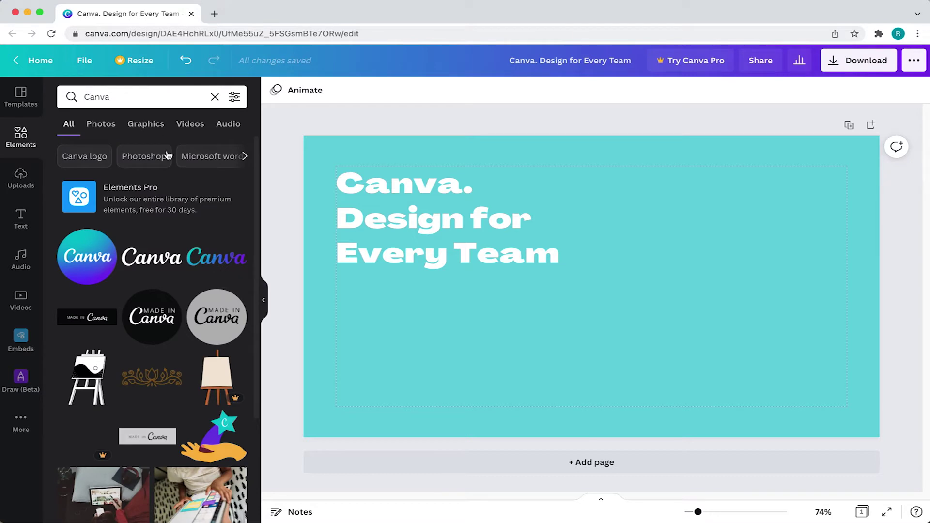
left_click(156, 257)
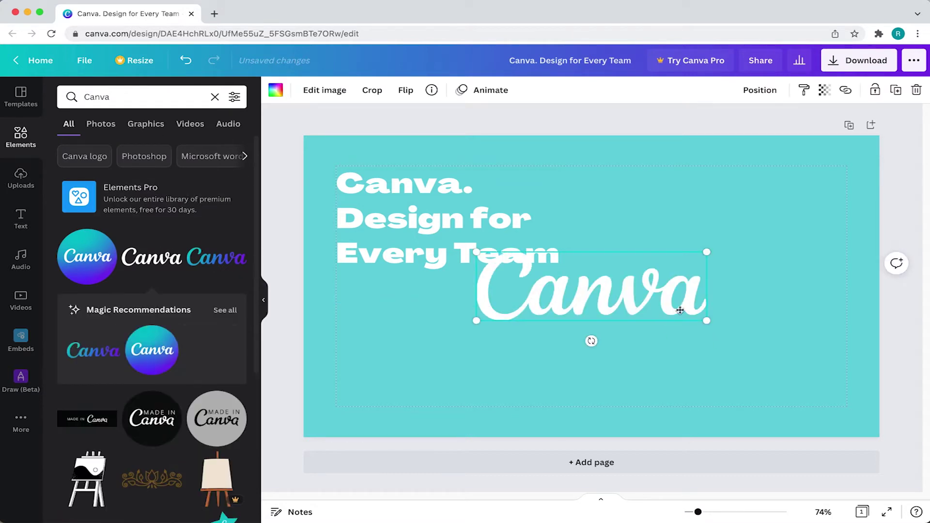
Shrink the Canva wordmark to about half its size, place it in the lower-left margin corner, and nudge it slightly down
left_click_drag(681, 310, 680, 351)
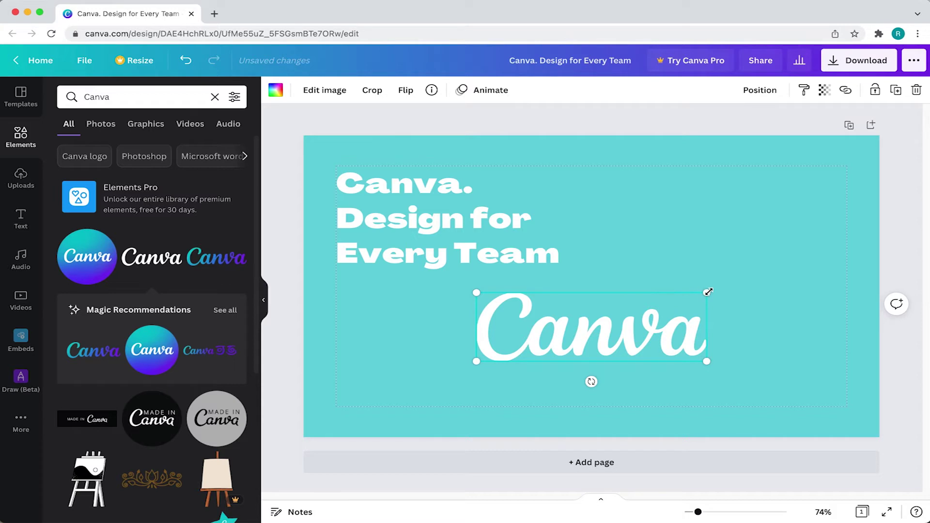
left_click_drag(709, 291, 452, 375)
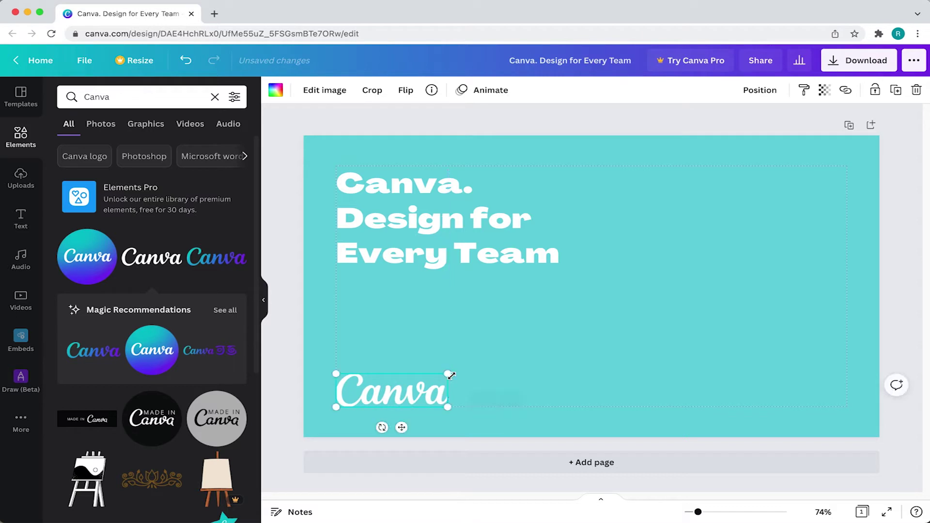
key("Down")
key("Down")
key("Down")
key("Down")
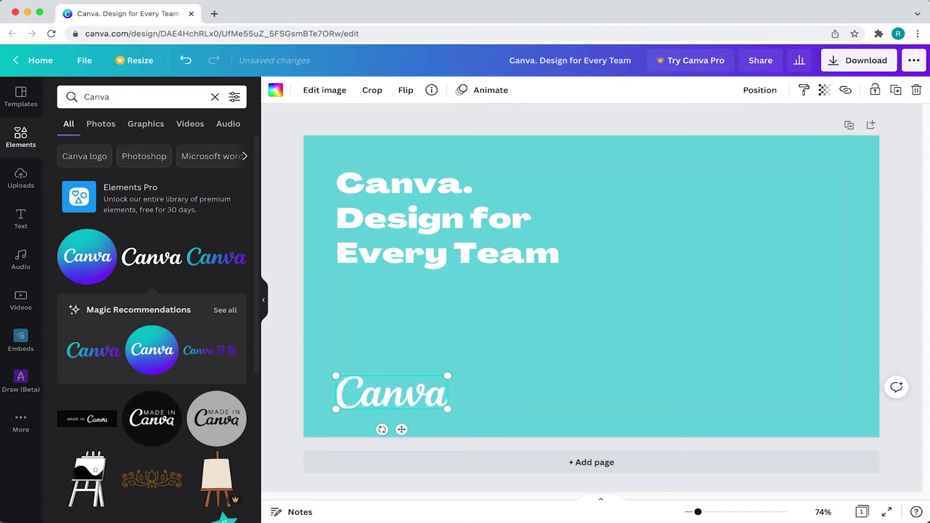
left_click(600, 124)
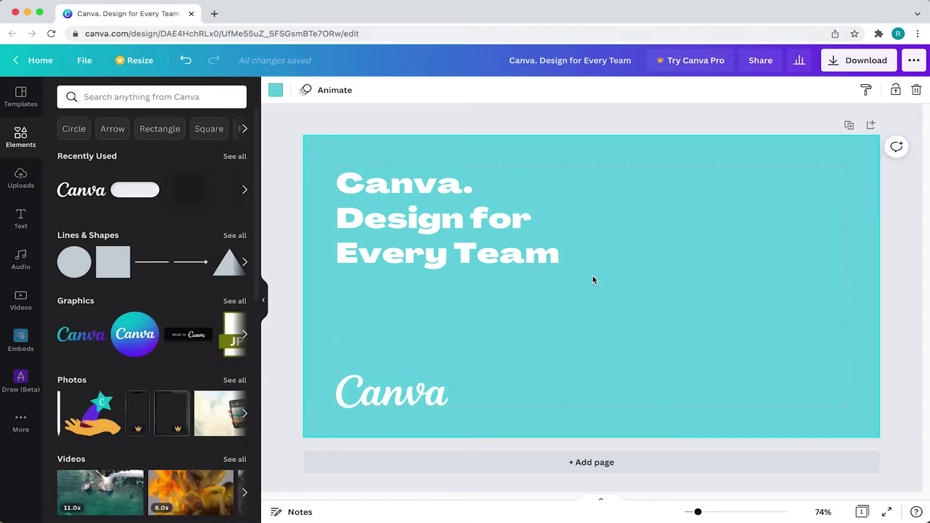
Add the uploaded Canva editor screenshot to the page and place it on the right half, running past the right edge
left_click(21, 178)
left_click_drag(112, 220, 712, 262)
left_click_drag(630, 395, 589, 420)
Tighten the line spacing of the entire heading text slightly
triple_click(518, 253)
key("super+a")
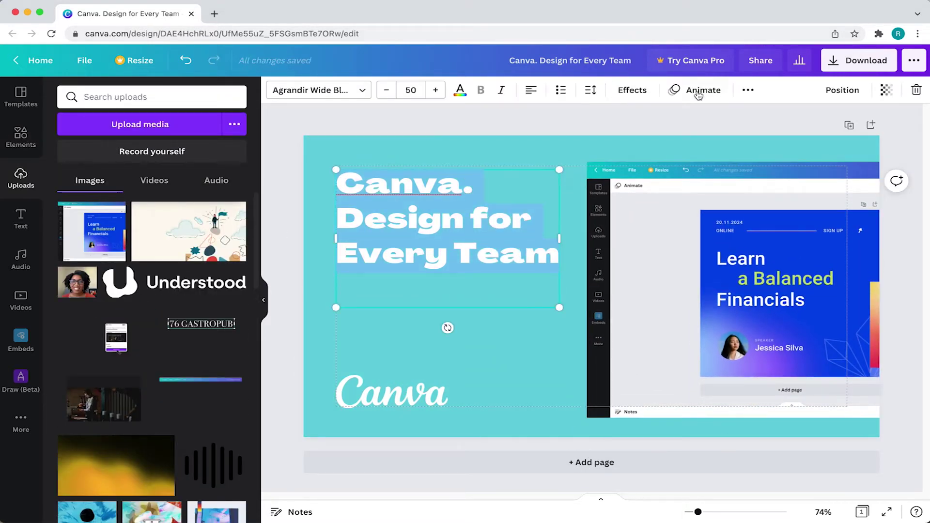
left_click(590, 91)
left_click_drag(702, 152, 696, 152)
Shrink the Canva wordmark slightly, keep it in the lower-left margin corner, and nudge the editor screenshot upward
left_click(427, 395)
left_click_drag(447, 408, 444, 406)
left_click_drag(416, 392, 416, 394)
left_click_drag(734, 290, 733, 287)
Set the heading's font size to 45 and move it up to the upper margin guide
left_click(448, 218)
left_click(411, 90)
left_click(411, 369)
left_click(745, 145)
left_click_drag(461, 216, 461, 210)
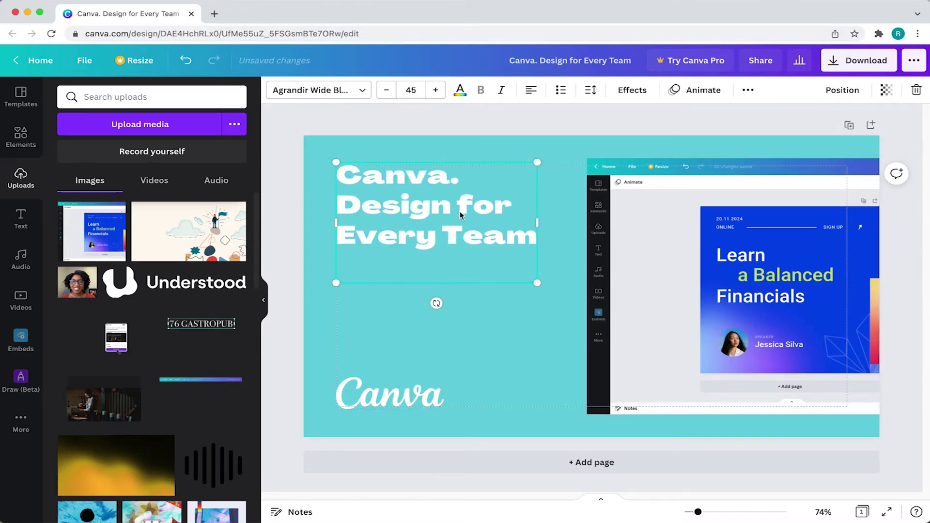
Shrink the Canva wordmark a little more from its upper-right corner, keeping it in the lower-left margin corner
left_click(427, 393)
left_click_drag(443, 376, 436, 380)
left_click(570, 301)
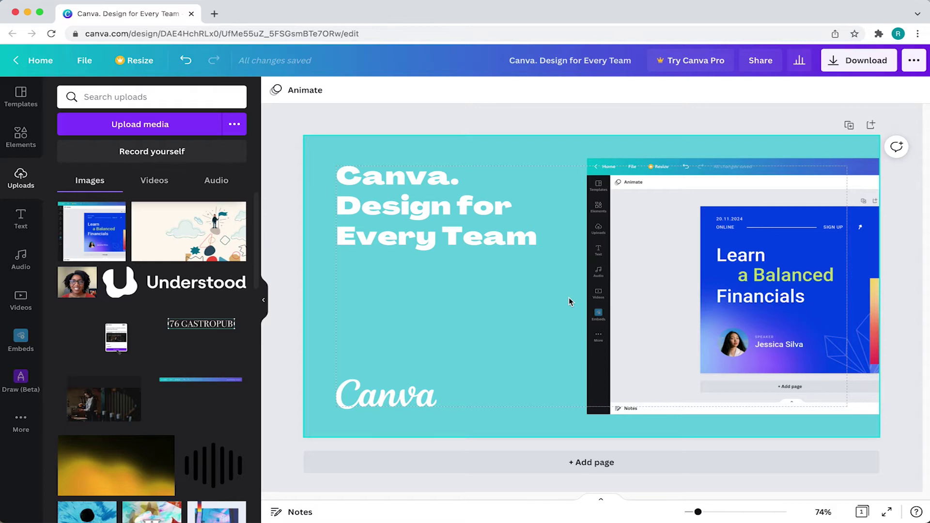
left_click(566, 281)
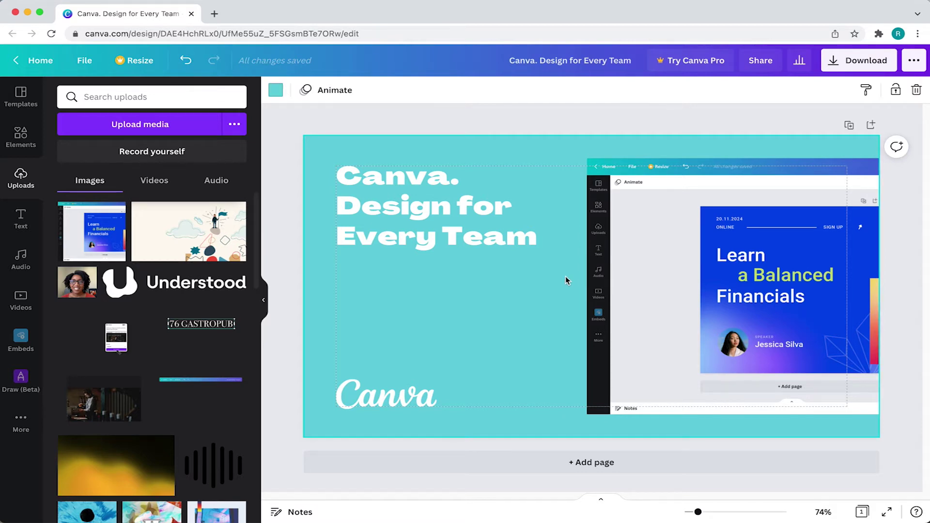
Apply the Glow shadow effect to the editor screenshot and open its settings
left_click(674, 293)
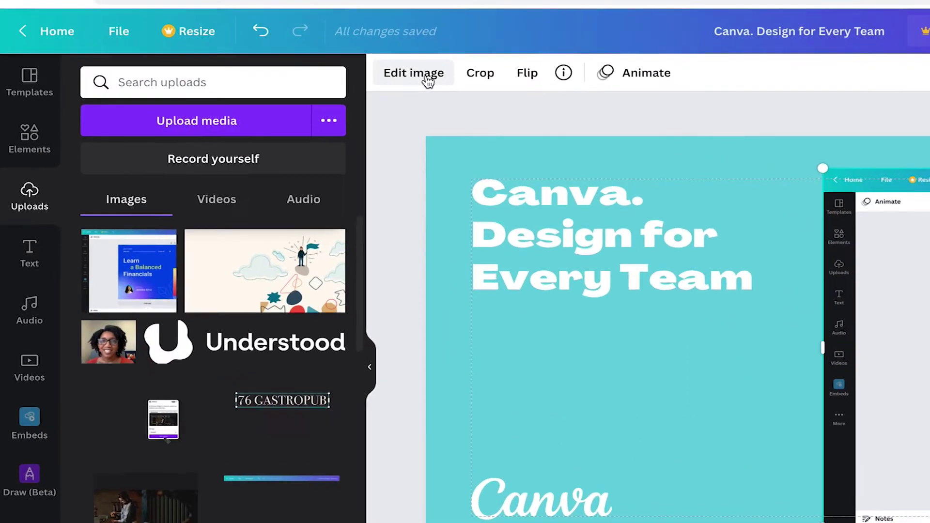
left_click(302, 91)
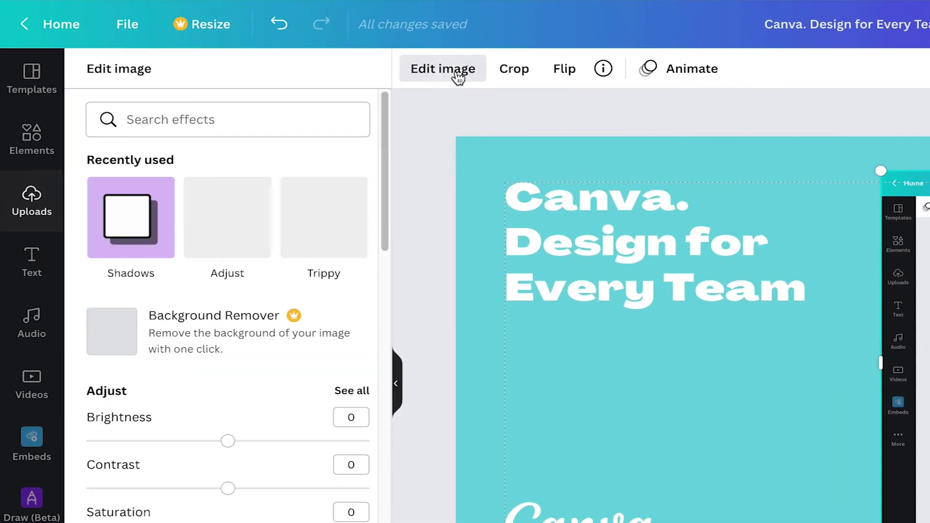
left_click(122, 232)
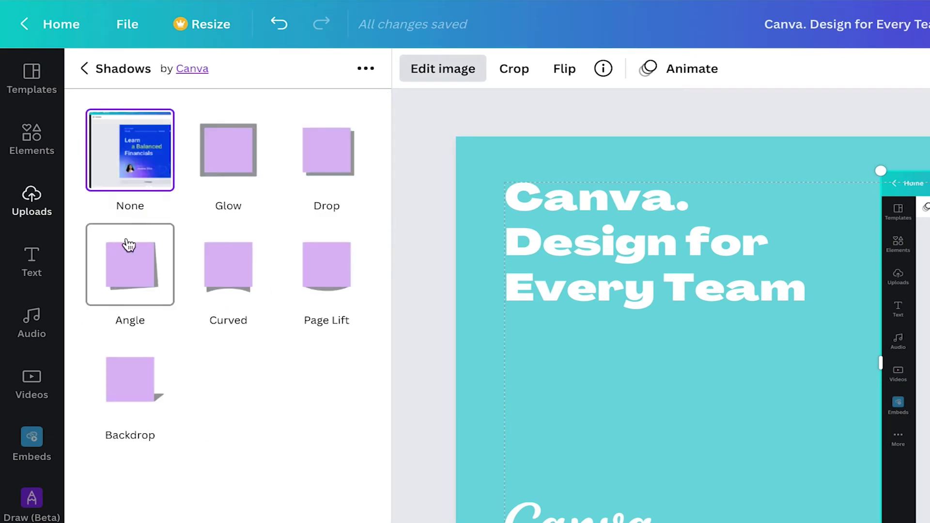
left_click(224, 171)
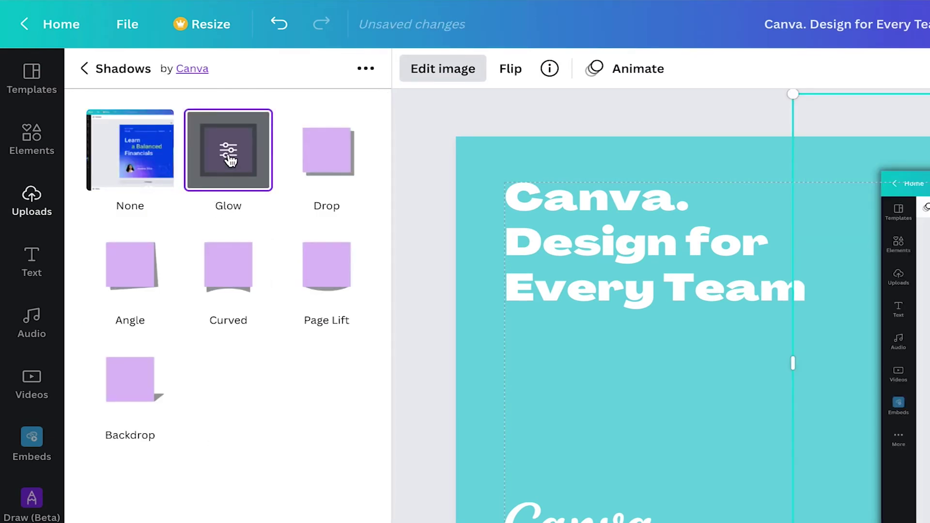
left_click(223, 154)
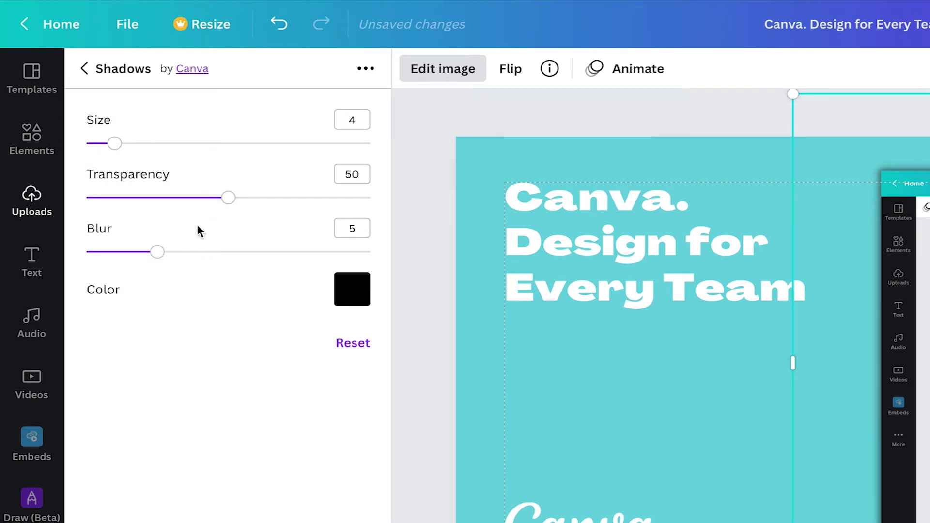
Give the screenshot a solid white outline with glow blur 0, transparency 100, white colour and size 7, and apply it
left_click_drag(163, 256, 4, 227)
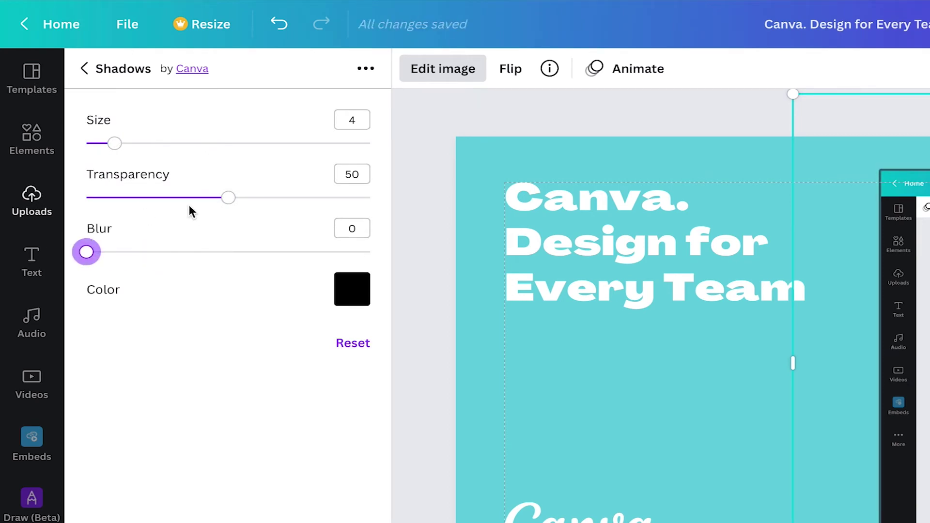
left_click_drag(229, 199, 371, 198)
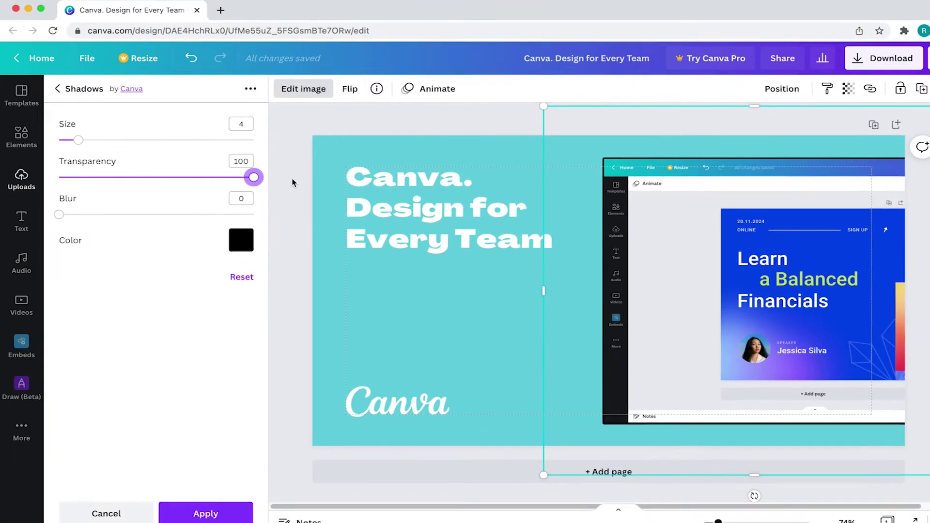
left_click(234, 238)
left_click(297, 287)
left_click_drag(77, 139, 90, 141)
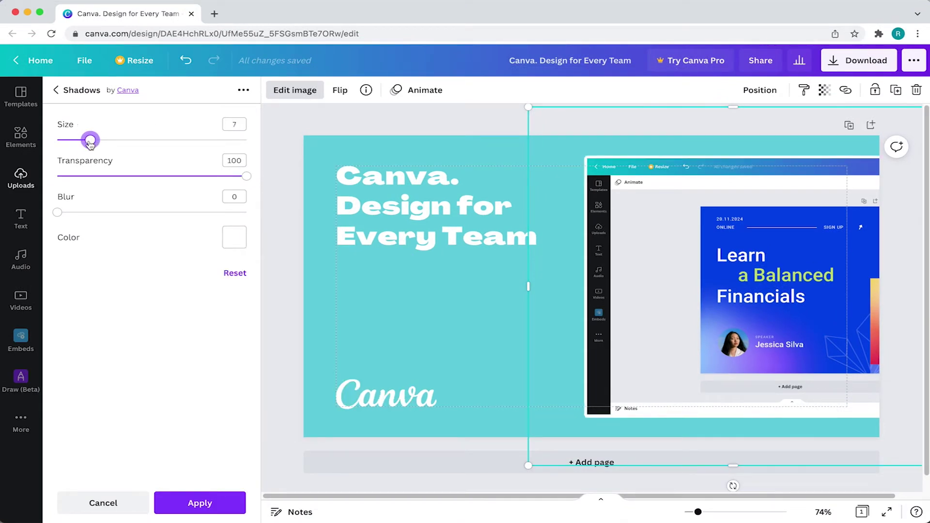
left_click(217, 501)
left_click(295, 306)
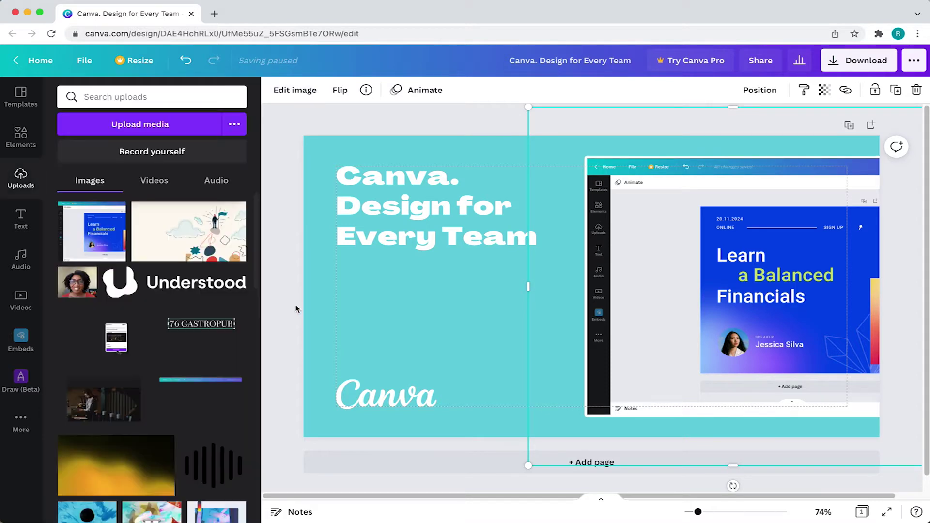
left_click(528, 298)
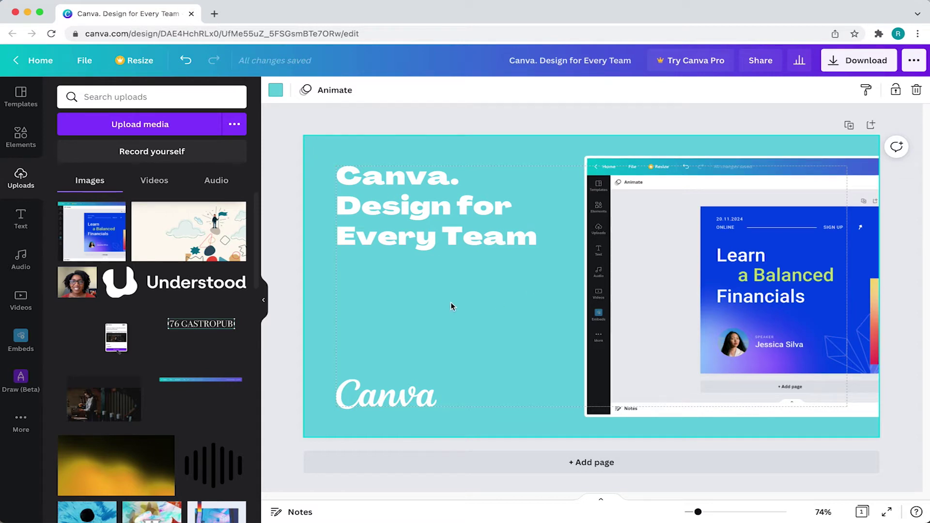
Search the elements library for "frame" and add the circular frame to the page
left_click(21, 135)
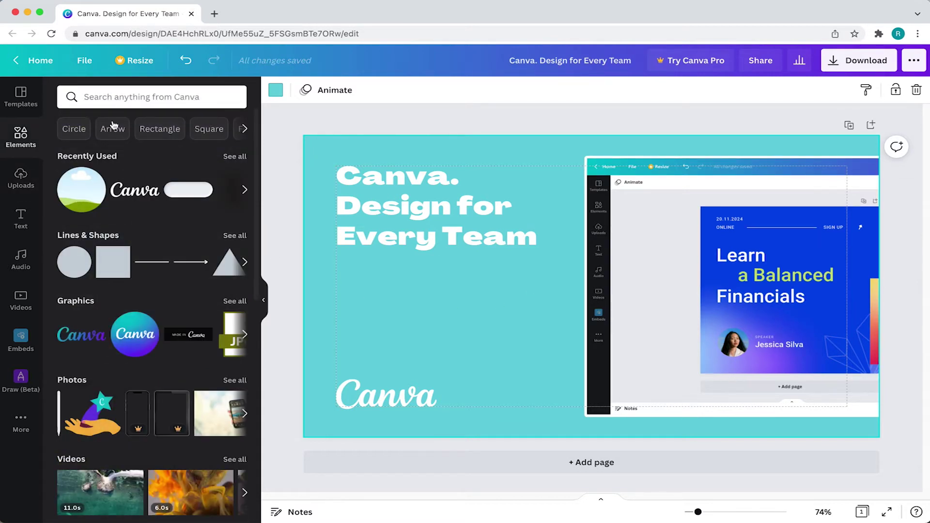
left_click(124, 99)
type("frame")
key("Return")
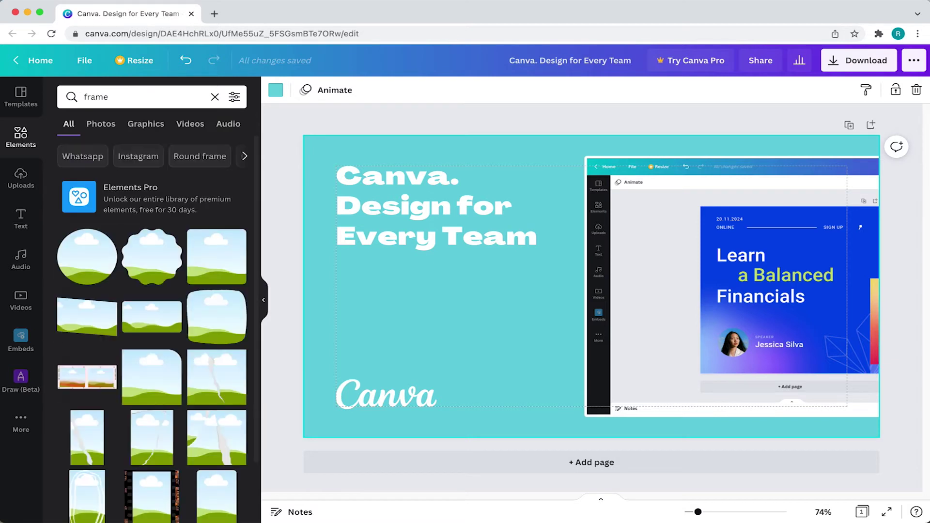
left_click(110, 250)
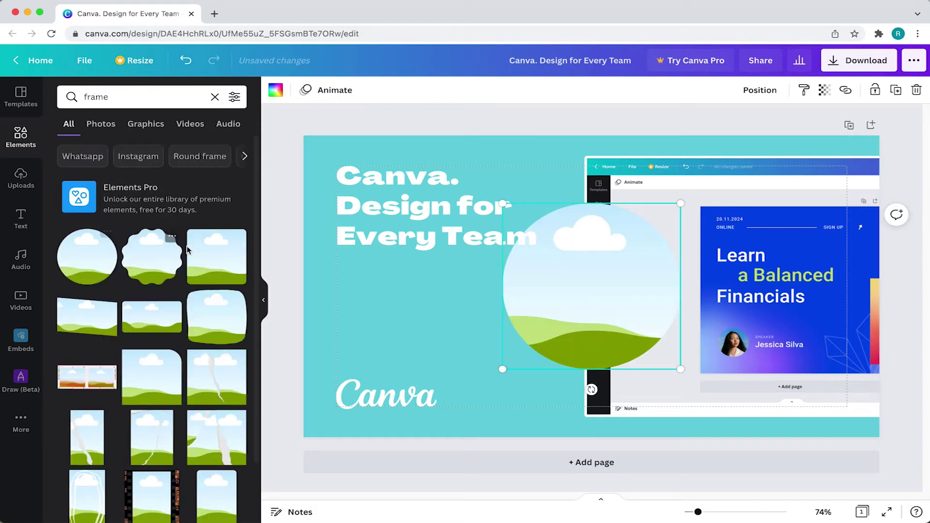
Fill the circular frame with the uploaded pink-background portrait, shrink it, and place it over the screenshot's upper edge near the right
left_click(16, 183)
left_click_drag(87, 243, 589, 278)
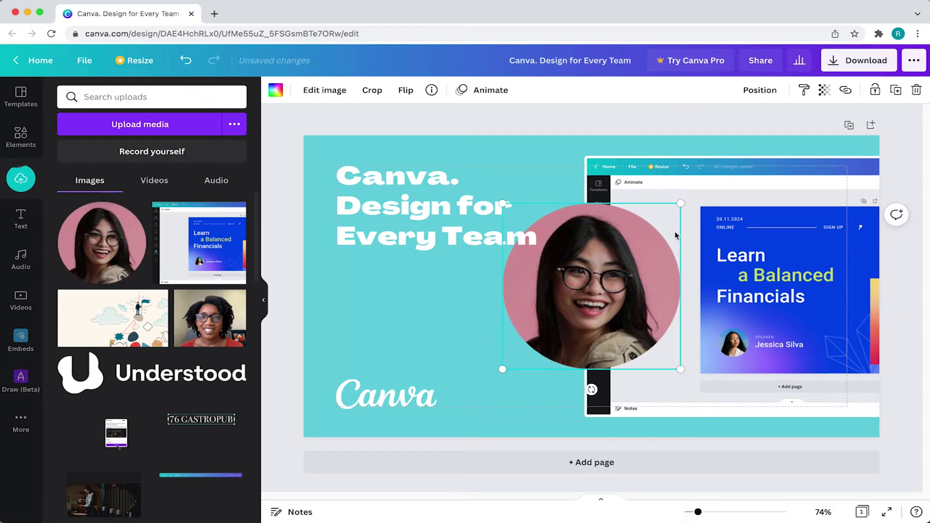
left_click_drag(681, 204, 812, 166)
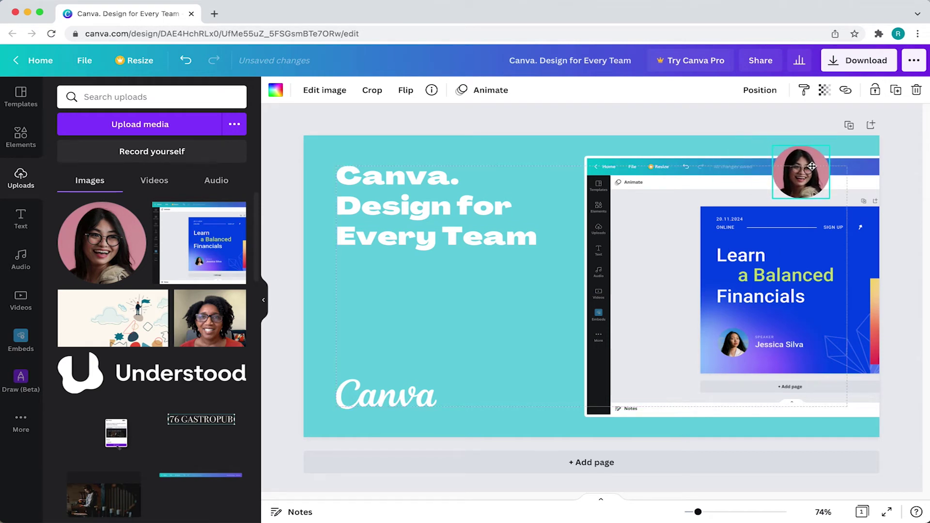
left_click(906, 134)
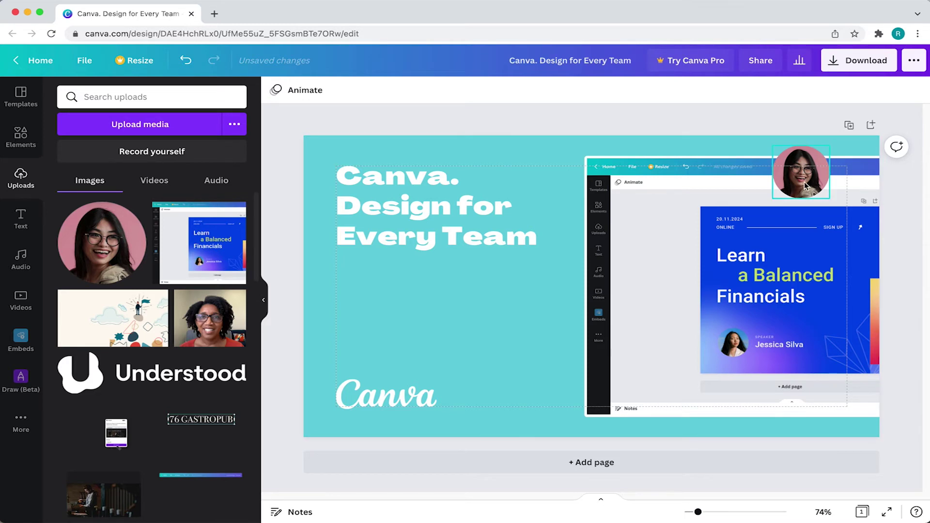
Search the elements library for "circle", add the solid circle to the page, and colour it white
left_click(20, 137)
left_click(176, 97)
type("cir")
left_click(214, 96)
type("circle")
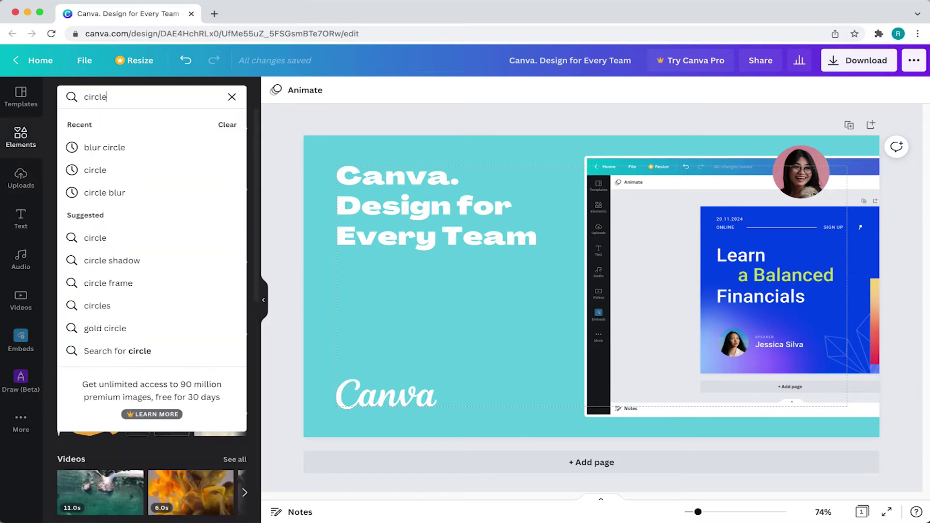
key("Return")
left_click(91, 266)
left_click(276, 90)
left_click(167, 149)
Shrink the white circle to slightly larger than the portrait, centre it on the portrait, and send it behind as a border
left_click_drag(591, 285, 773, 198)
left_click_drag(862, 114, 751, 219)
left_click_drag(719, 250, 797, 168)
key("super+[")
scroll(847, 139, "up", 1)
scroll(839, 137, "down", 1)
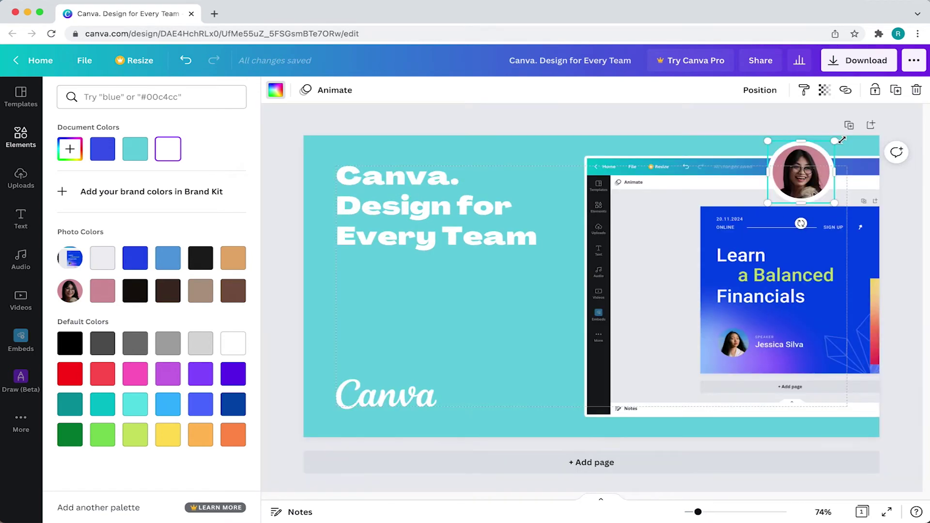
Reduce the white circle slightly to leave a thinner border around the portrait
scroll(839, 137, "up", 3)
scroll(728, 415, "right", 2)
left_click_drag(828, 142, 824, 146)
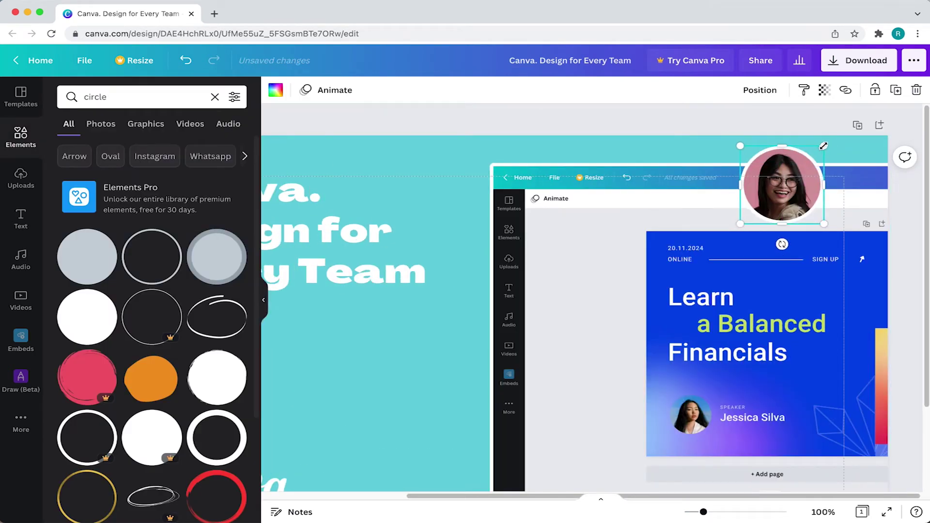
left_click(841, 117)
key("super+minus")
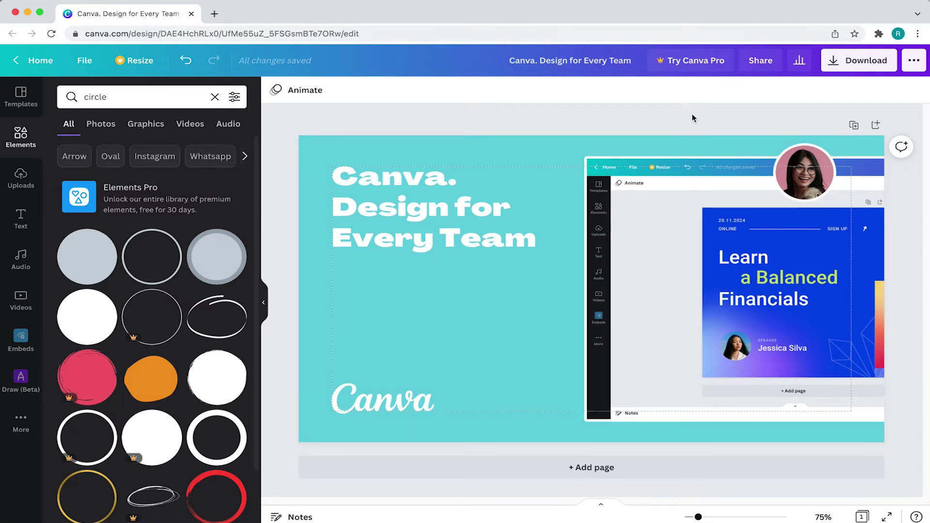
Search the elements library for "blur circle", add the orange blurred circle, and recolour it dark grey
left_click(215, 96)
type("blur circle")
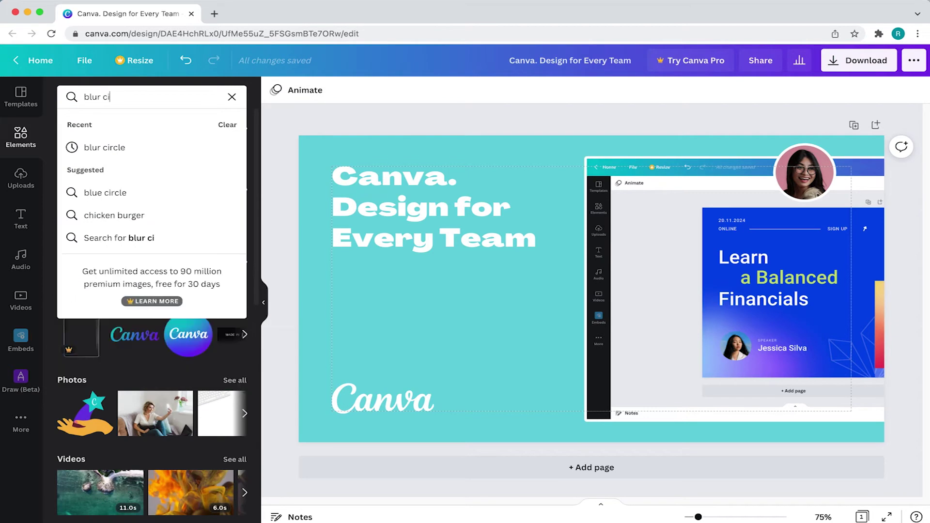
key("Return")
left_click(87, 228)
left_click(275, 90)
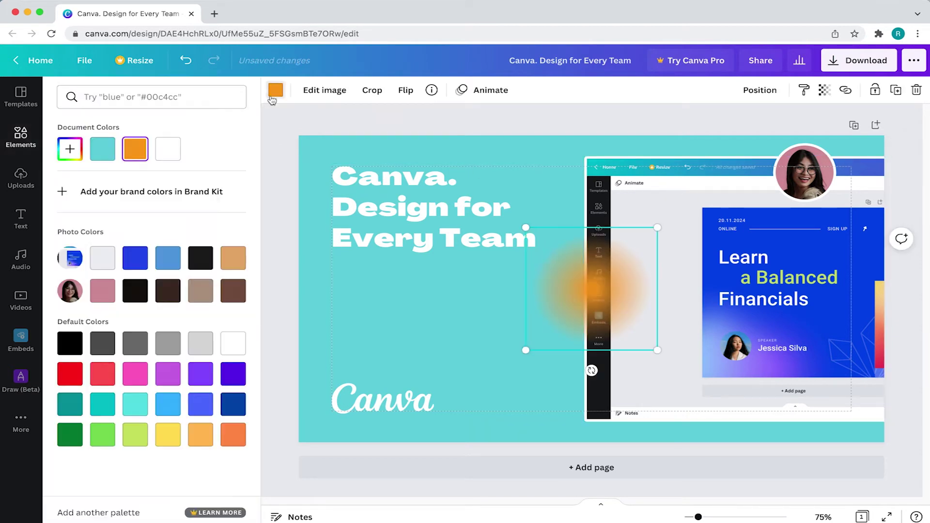
left_click(103, 345)
Shrink the grey blurred circle to about 183 × 183, place it over the portrait, and set its transparency to 45
left_click_drag(656, 226, 610, 272)
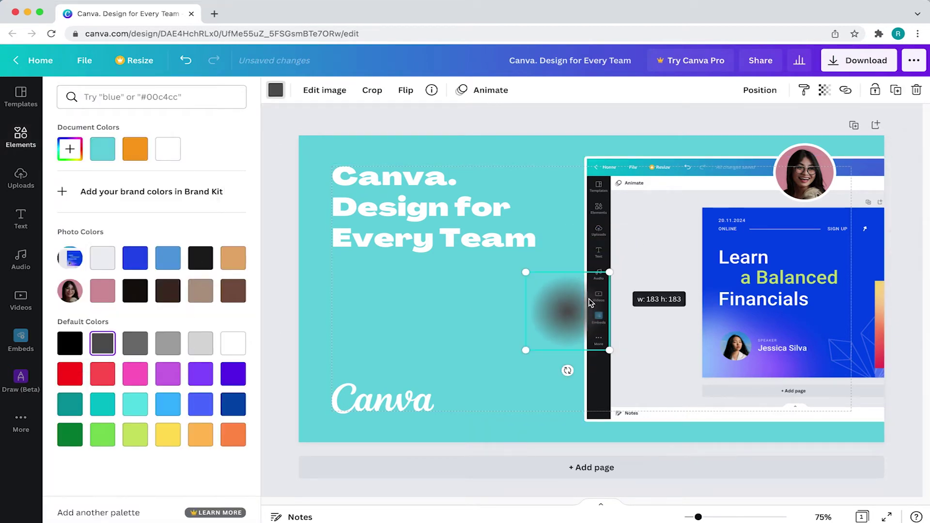
left_click_drag(568, 311, 805, 182)
left_click(825, 90)
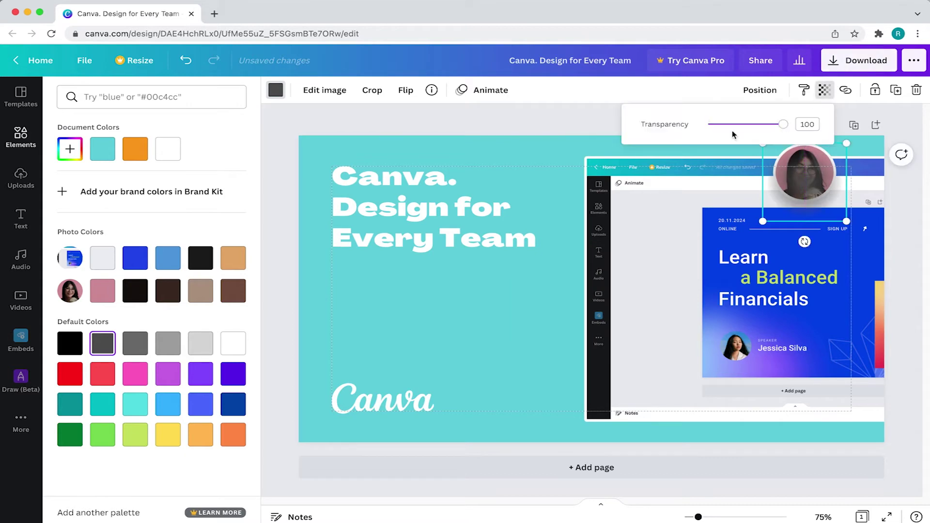
type("45")
key("Return")
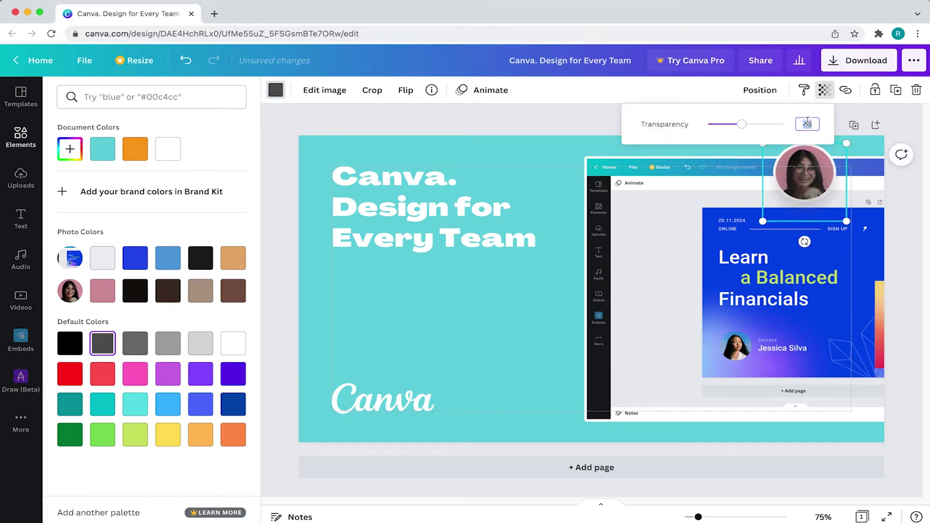
Send the blurred circle behind the portrait and its white border as a drop shadow
left_click(860, 132)
left_click_drag(698, 517, 721, 517)
left_click_drag(699, 502, 880, 502)
left_click(808, 361)
scroll(808, 363, "down", 5)
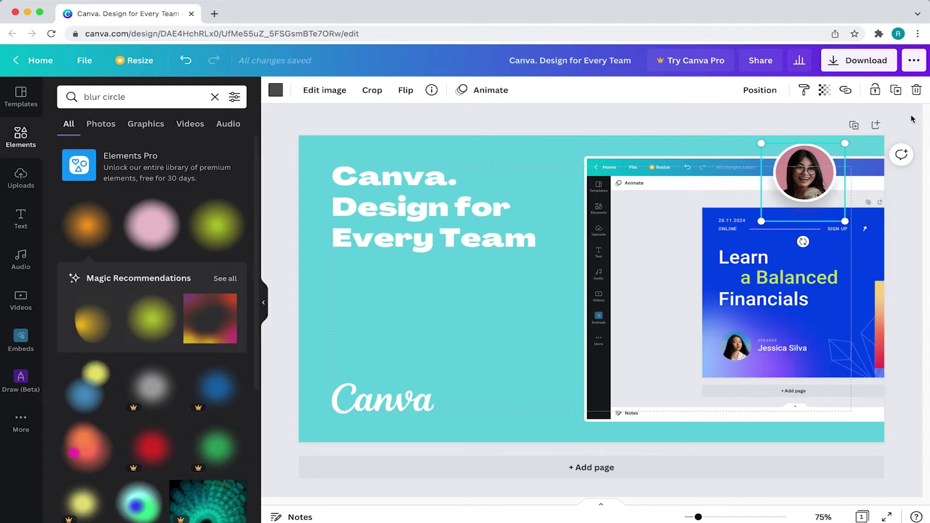
Move the blurred shadow upward behind the portrait and increase its transparency value slightly
key("Up")
key("Up")
key("Up")
key("Up")
left_click(824, 90)
left_click_drag(742, 124, 754, 125)
left_click_drag(804, 209, 804, 202)
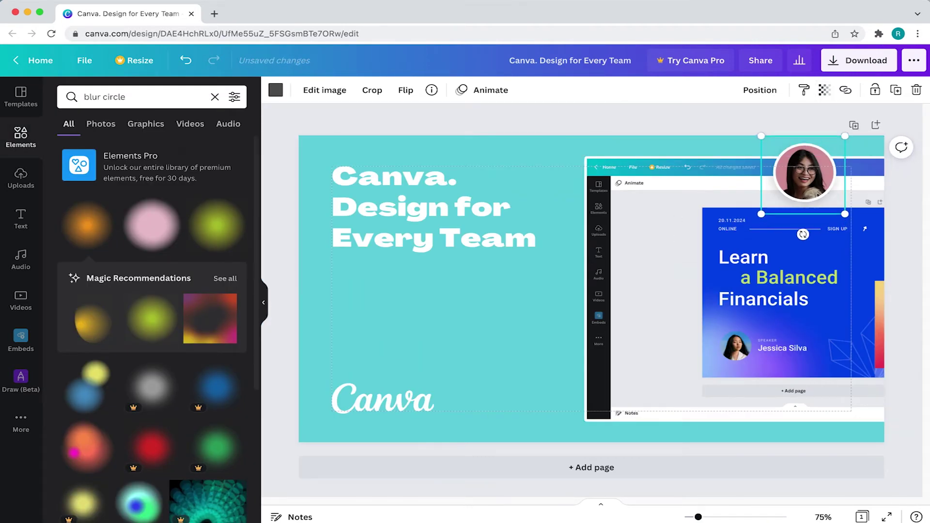
Increase the blurred shadow's transparency value further to make the shadow stronger
left_click(903, 121)
left_click(805, 206)
left_click(824, 91)
left_click_drag(754, 125, 788, 126)
left_click(901, 127)
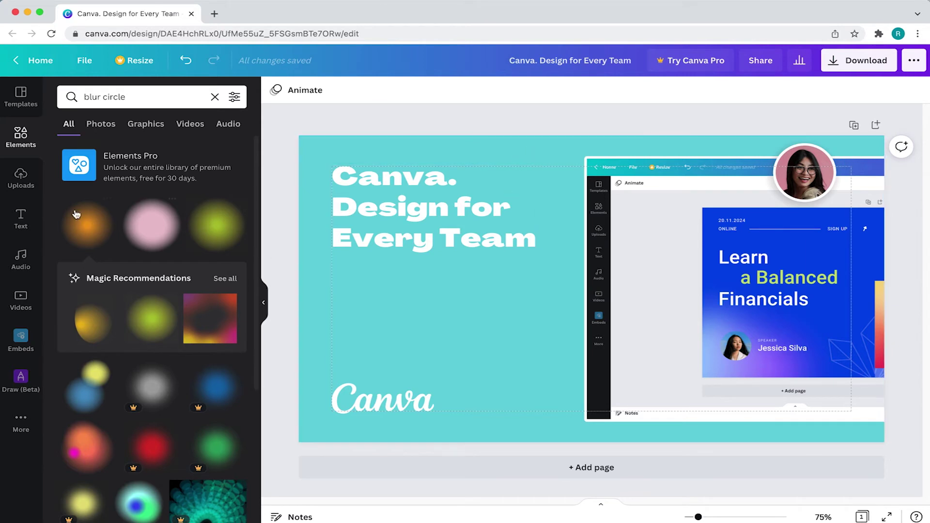
Upload the black arrow graphic, add it to the page, and bring it near the portrait
left_click(21, 179)
left_click(156, 127)
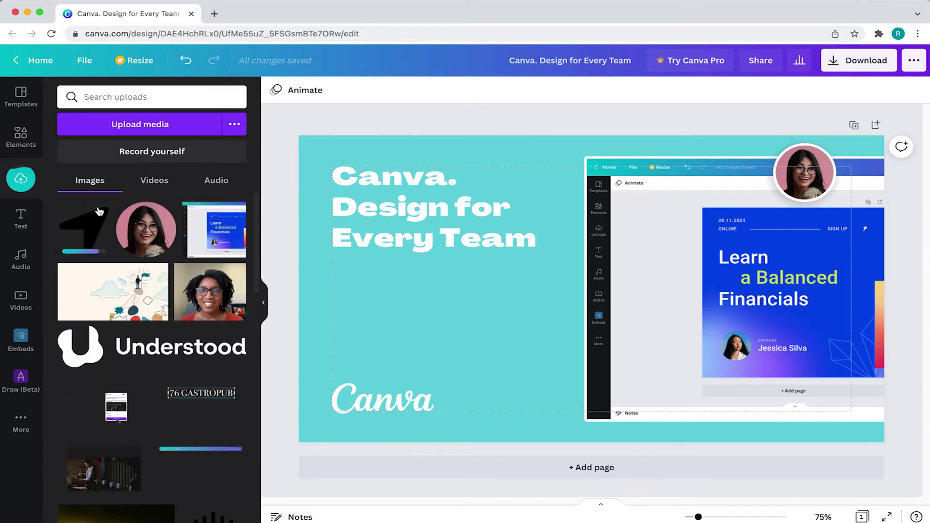
left_click(100, 212)
left_click_drag(651, 227, 815, 225)
Recolour the arrow with the pink sampled from the portrait's background
left_click(276, 90)
left_click(70, 149)
left_click(217, 266)
left_click(808, 149)
Turn the pink arrow to point downward and position it just below the circular portrait
left_click_drag(814, 266, 785, 196)
left_click_drag(818, 250, 814, 225)
left_click(835, 129)
scroll(848, 174, "up", 5)
scroll(849, 175, "right", 6)
left_click(877, 357)
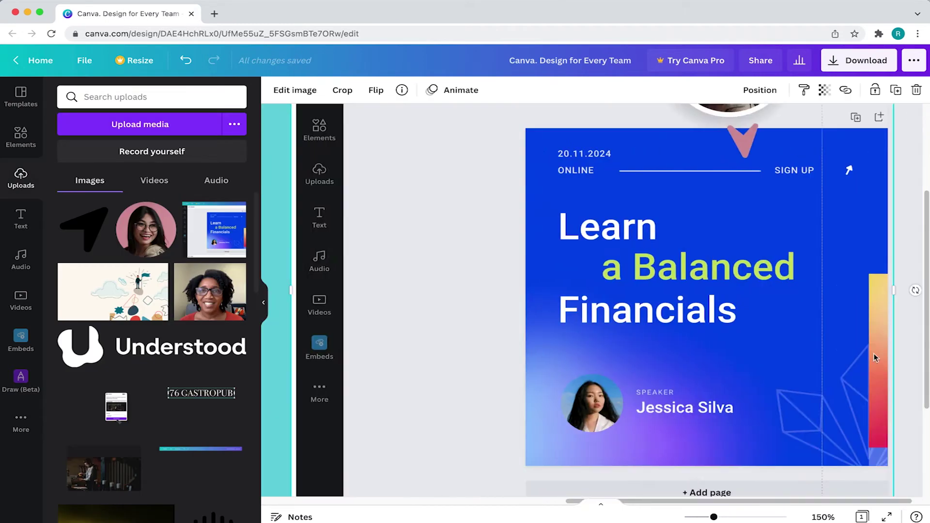
scroll(877, 358, "up", 3)
left_click_drag(744, 272, 736, 274)
Duplicate the circular portrait near the design's lower corner and replace its picture with the uploaded photo of the man on yellow
left_click_drag(801, 193, 850, 363)
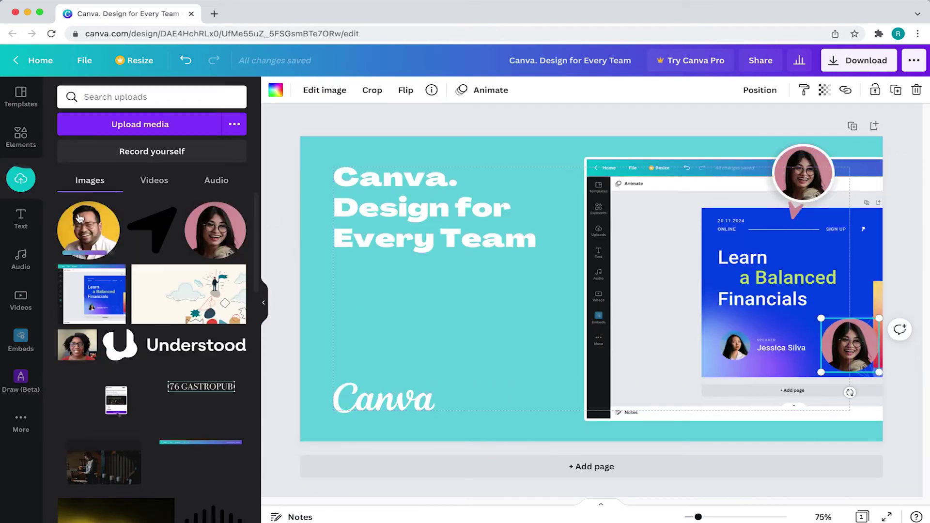
left_click_drag(88, 231, 846, 345)
left_click_drag(830, 354, 817, 372)
Give the second portrait a matching blurred shadow and a yellow cursor arrow pointing up-left from its upper edge
left_click(820, 214)
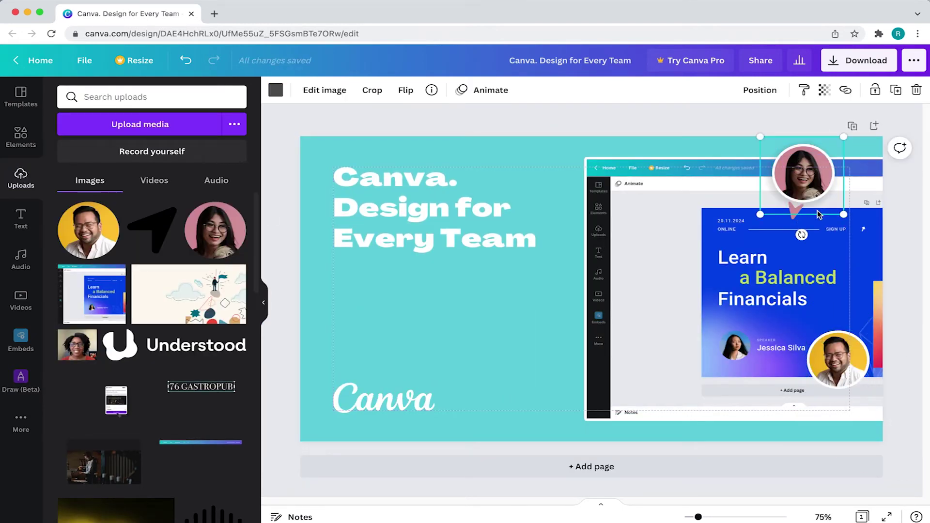
left_click(838, 389)
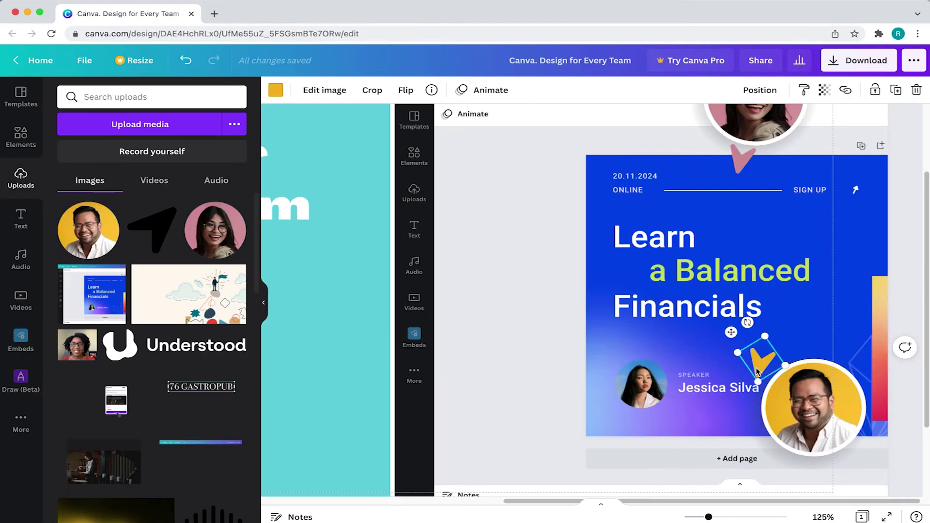
left_click_drag(762, 404, 805, 373)
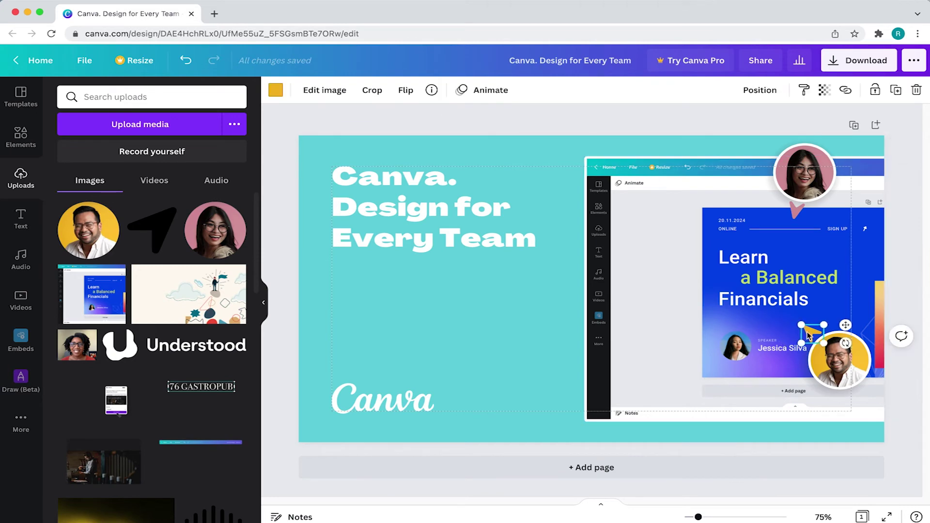
left_click(618, 121)
Search the elements for "frame" and place a rounded rectangular frame overlapping the side edge of the editor screenshot
left_click(22, 144)
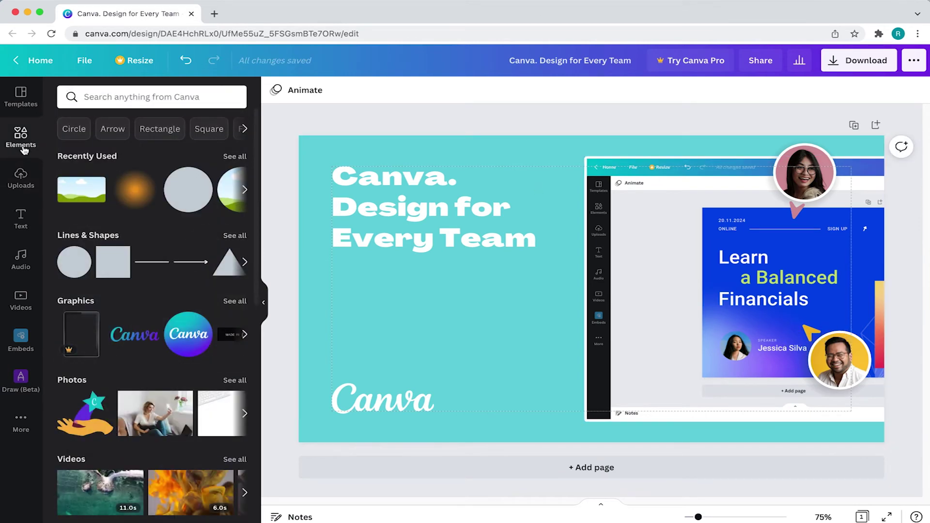
left_click(139, 100)
type("frame")
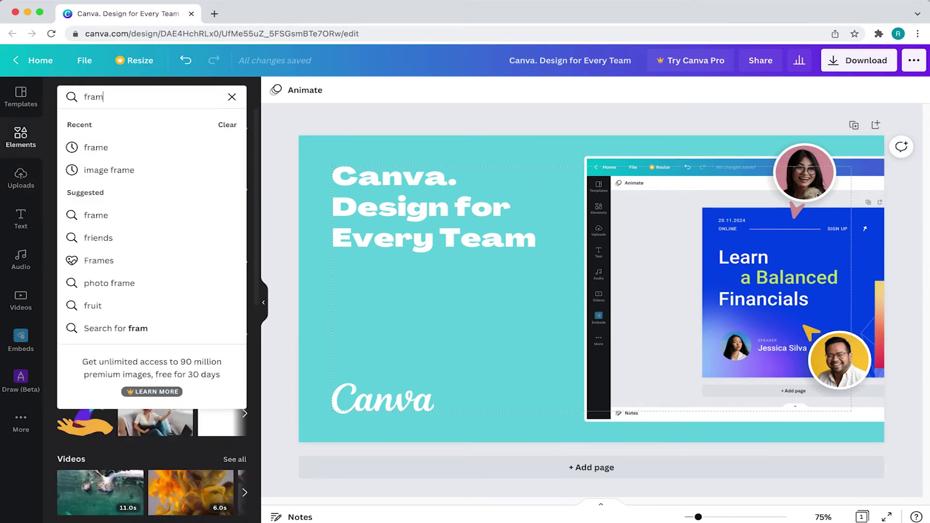
key("Return")
left_click_drag(147, 322, 627, 301)
Fill the new frame with the uploaded comment box image and fit the picture within it
left_click(21, 180)
left_click_drag(117, 231, 613, 319)
double_click(613, 319)
left_click(576, 129)
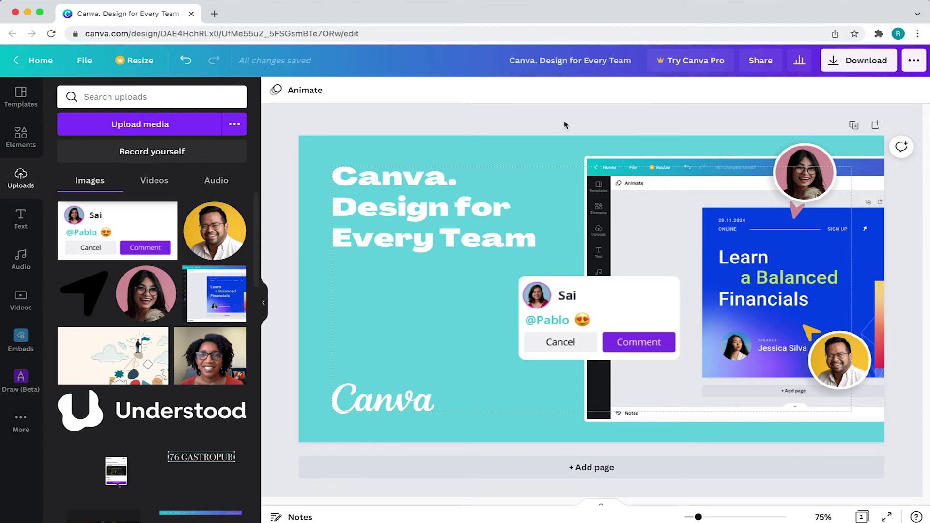
Find a "black square shadow" element, add the blurred square to the page, and set its transparency to 45
left_click(20, 138)
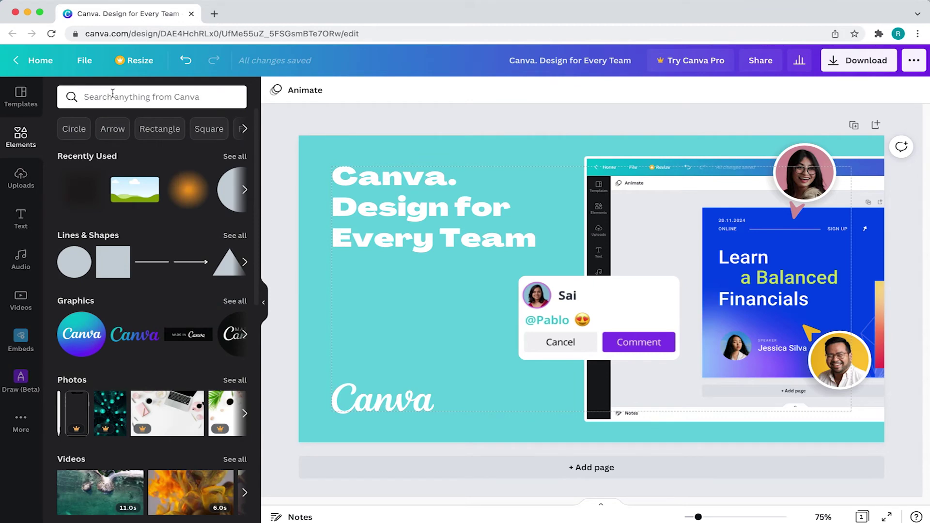
left_click(112, 96)
type("black square")
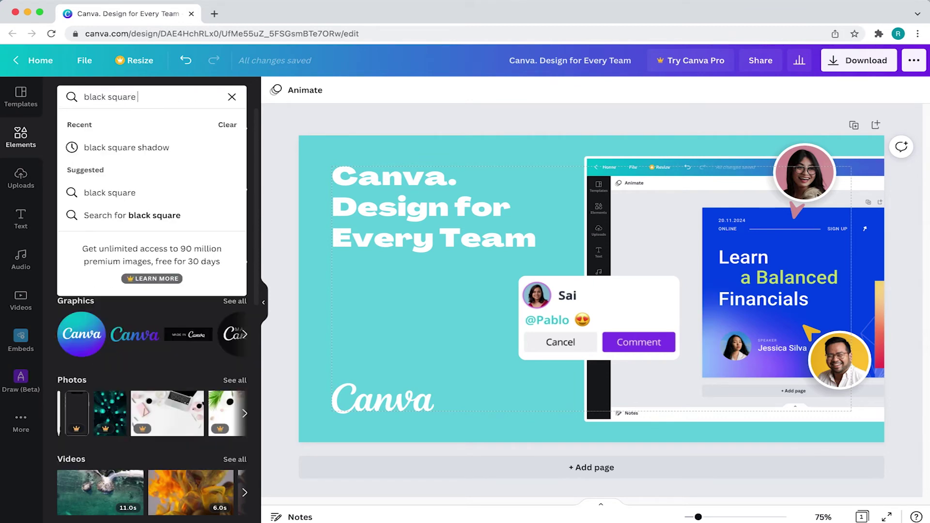
type(" shadow")
key("Return")
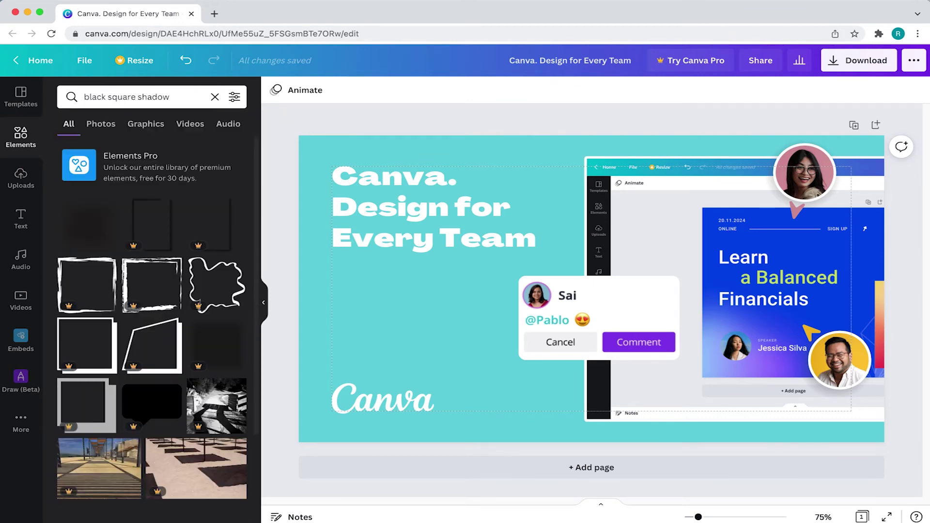
left_click(83, 223)
left_click(824, 91)
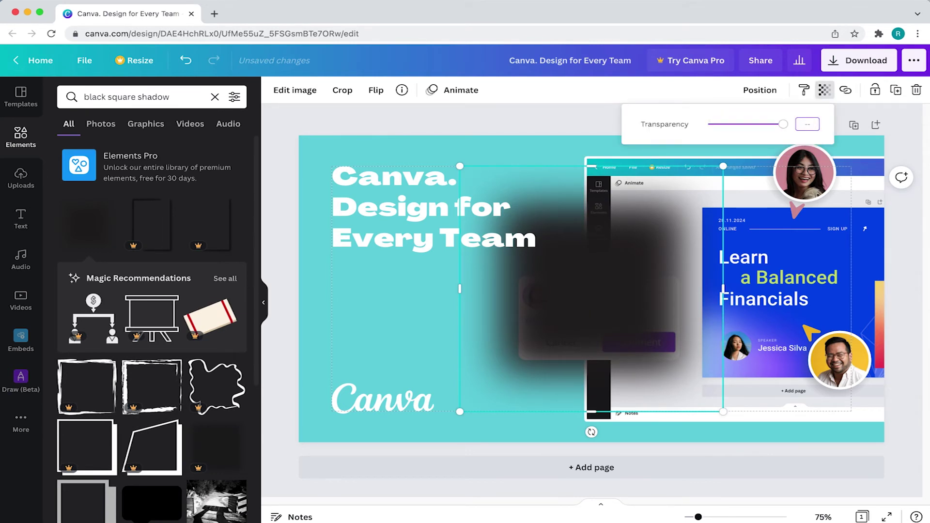
type("45")
Shrink the blurred shadow over the empty turquoise area and group it with an overlapping duplicate to form one wide shadow
left_click_drag(648, 248, 475, 286)
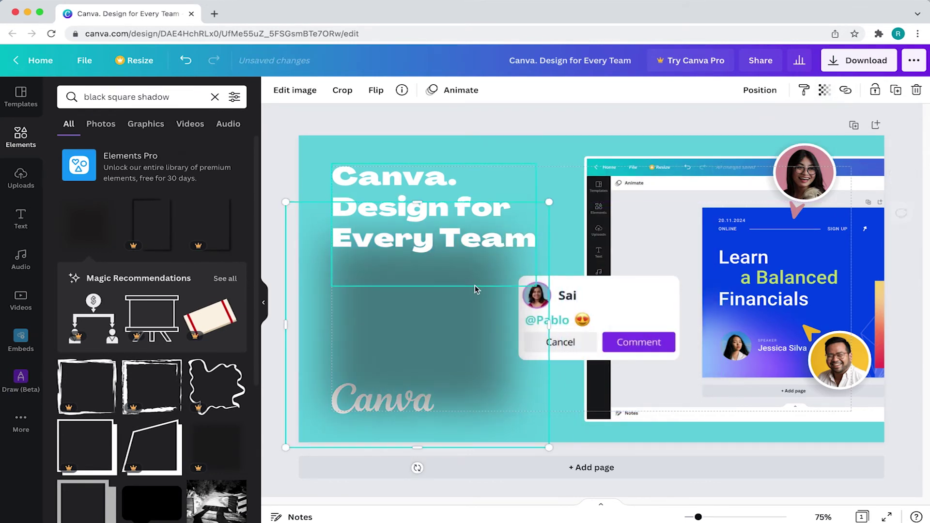
left_click_drag(549, 202, 416, 275)
left_click_drag(398, 327, 418, 277)
key("super+d")
left_click_drag(425, 312, 508, 306)
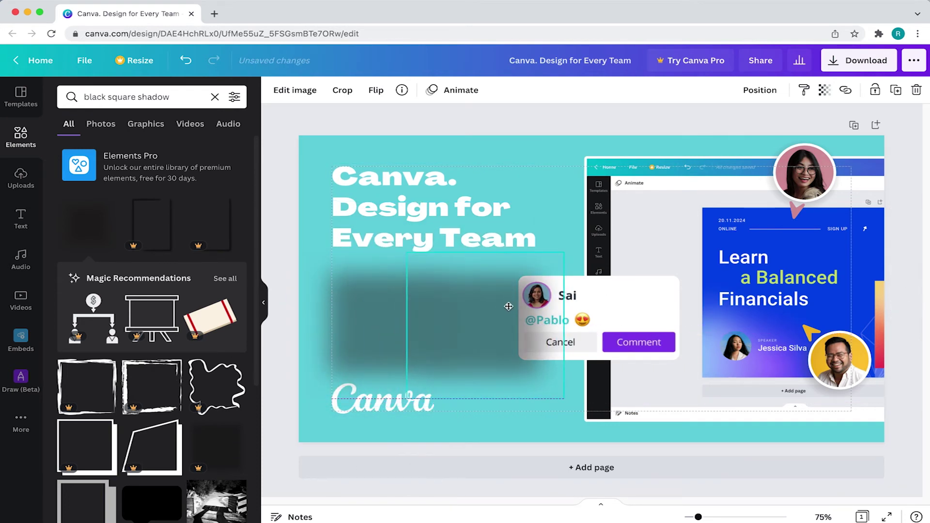
left_click(394, 306, "shift")
key("super+g")
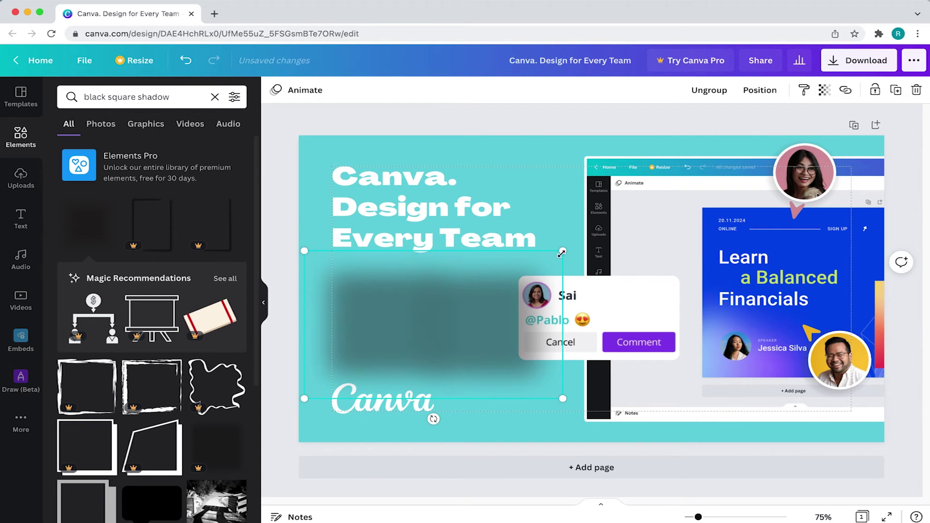
Scale down the grouped shadow and place it behind the comment box so it shows softly around the lower edges
left_click_drag(560, 251, 472, 286)
left_click_drag(457, 374, 705, 407)
left_click_drag(653, 394, 652, 382)
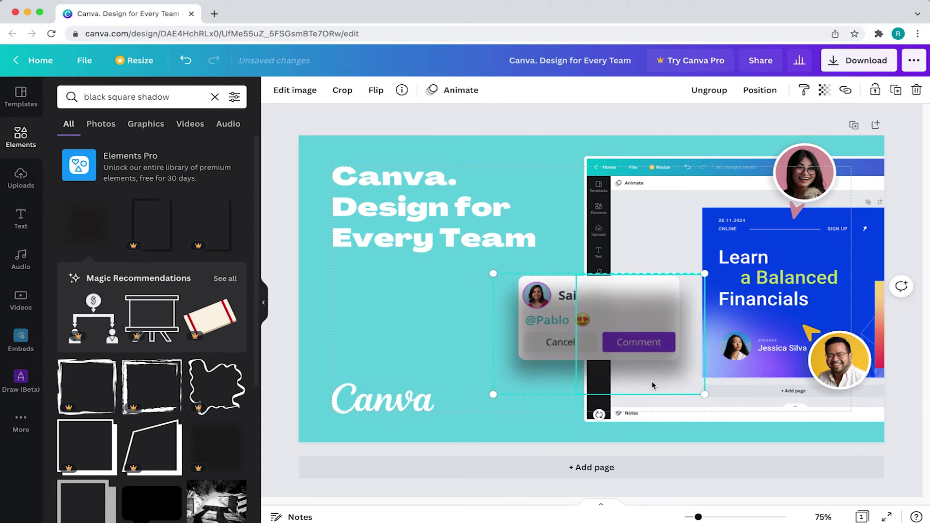
key("super+[")
left_click_drag(705, 394, 679, 382)
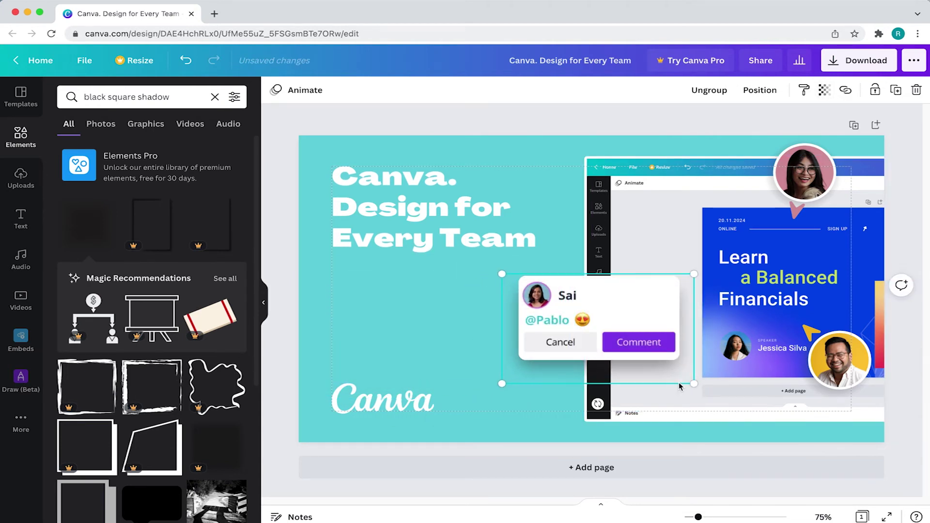
left_click(666, 119)
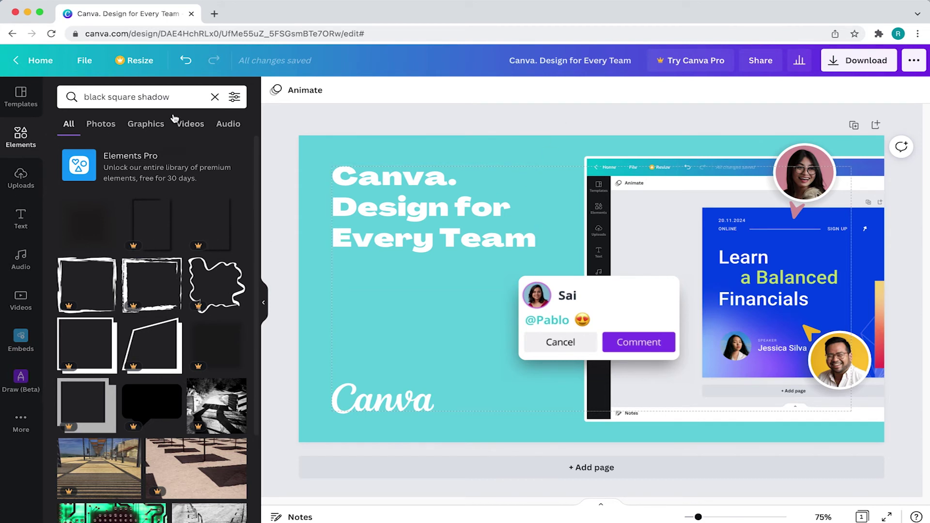
Search the elements for "line", add a plain straight line, and set its line weight to 2
left_click(215, 97)
type("line")
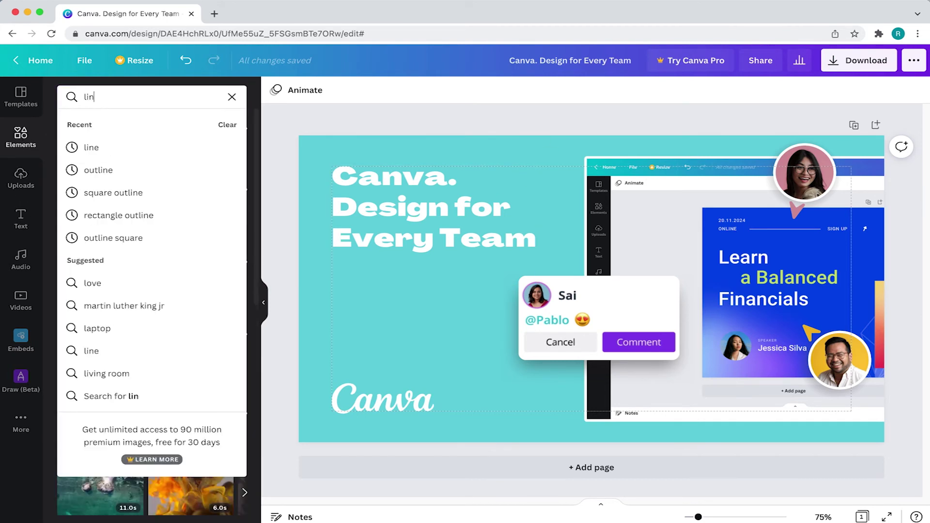
key("Return")
left_click(141, 437)
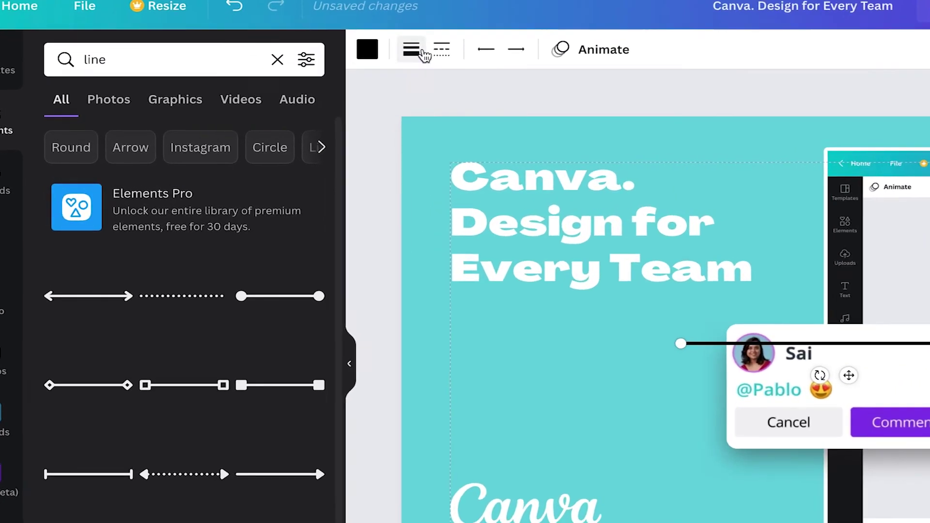
left_click(305, 89)
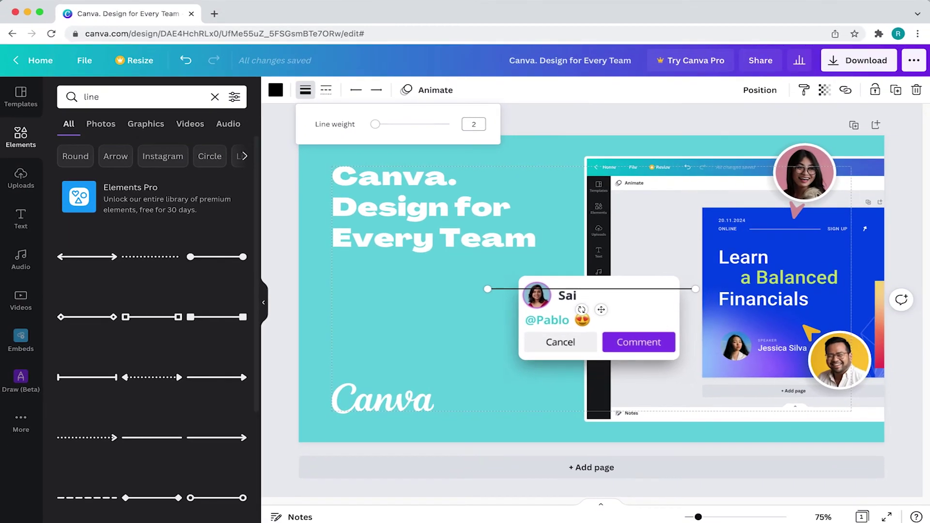
Place the line above the "Learn a Balanced Financials" text, shorten it to the text's width, and colour it turquoise
left_click_drag(602, 310, 822, 262)
left_click_drag(915, 241, 844, 241)
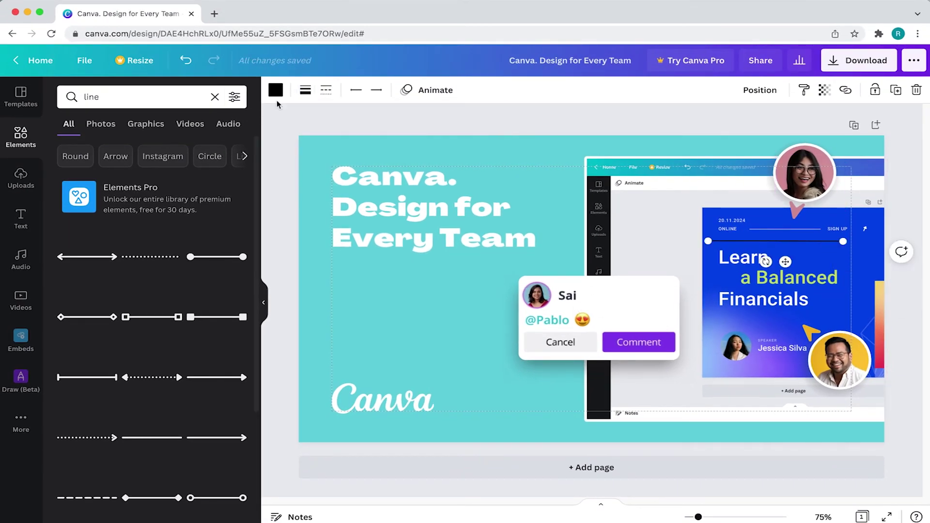
left_click(275, 91)
left_click(137, 466)
Duplicate the turquoise line as a vertical side before the "Learn a Balanced Financials" text and shorten it to the text's height
left_click(896, 90)
left_click_drag(776, 270, 805, 260)
left_click_drag(787, 229, 711, 283)
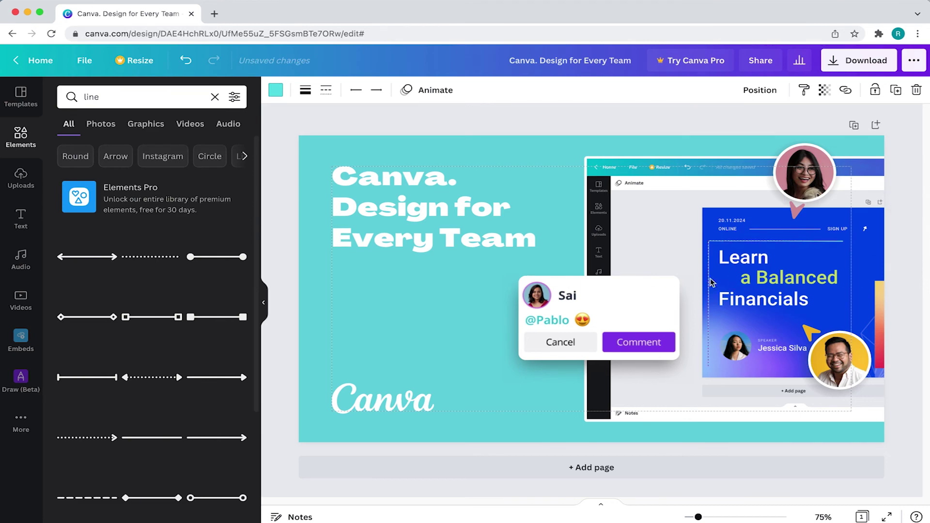
left_click_drag(709, 366, 709, 319)
Duplicate the horizontal line below "Financials" to complete the rectangular outline around the text
left_click(731, 242)
key("super+d")
left_click_drag(732, 243, 732, 317)
left_click(739, 158)
Select all four outline lines together and nudge them slightly to the right to centre them around the text
left_click_drag(699, 517, 709, 517)
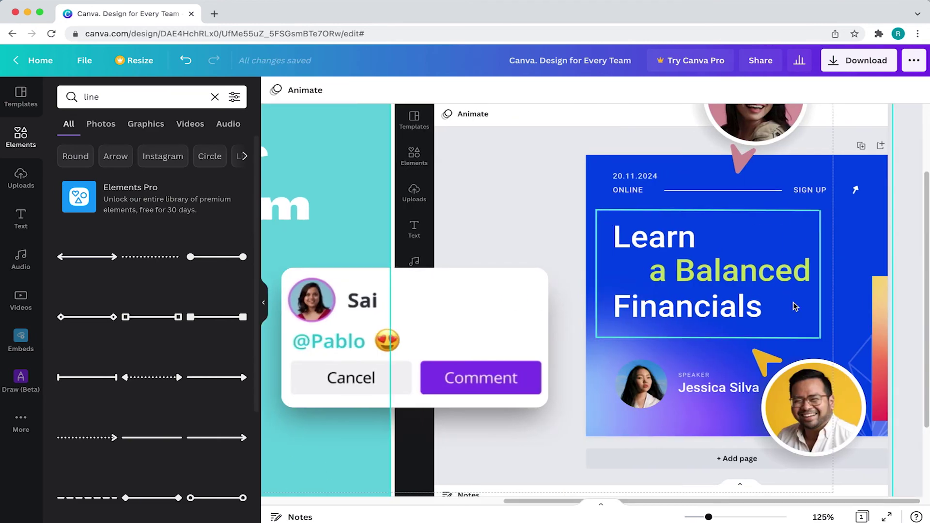
scroll(795, 307, "up", 5)
left_click(783, 199)
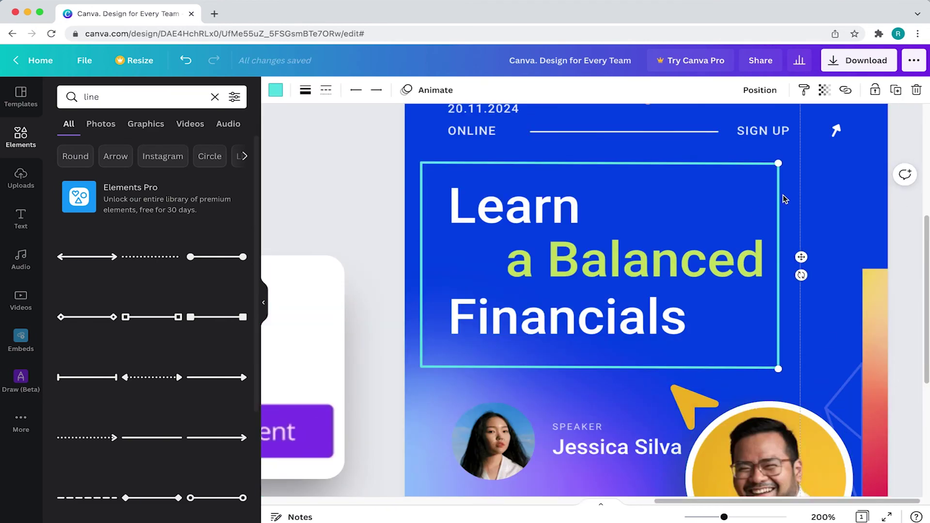
left_click(732, 164, "shift")
left_click(581, 368, "shift")
left_click(422, 282, "shift")
key("Right")
key("Right")
key("Right")
key("Right")
key("Right")
key("Right")
key("Right")
key("Right")
left_click(655, 244)
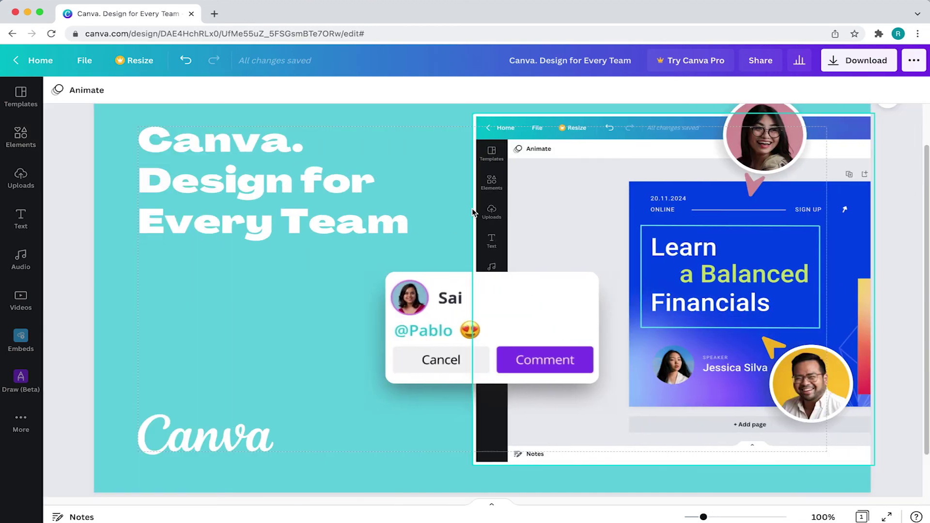
Find a circle element and place small white circles as selection handles on the outline's four corners
left_click(20, 136)
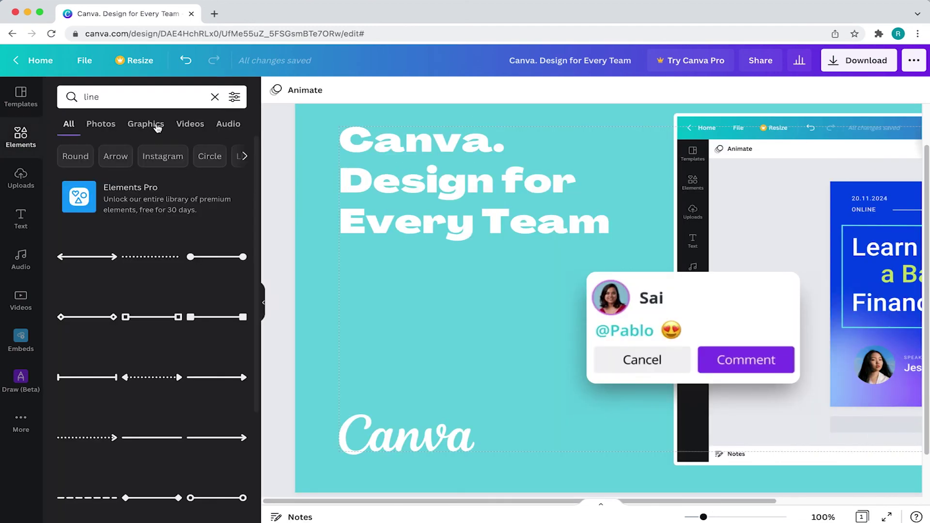
left_click(217, 99)
type("ci")
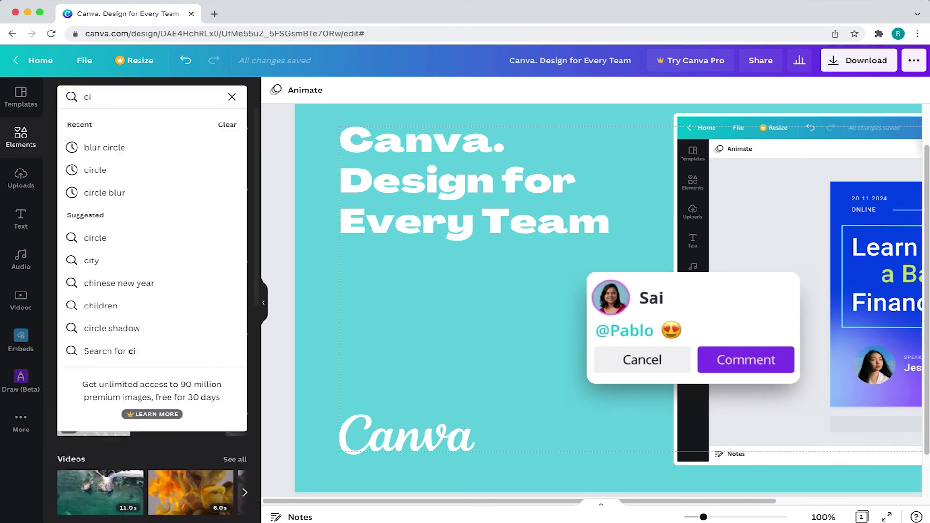
left_click_drag(802, 177, 586, 387)
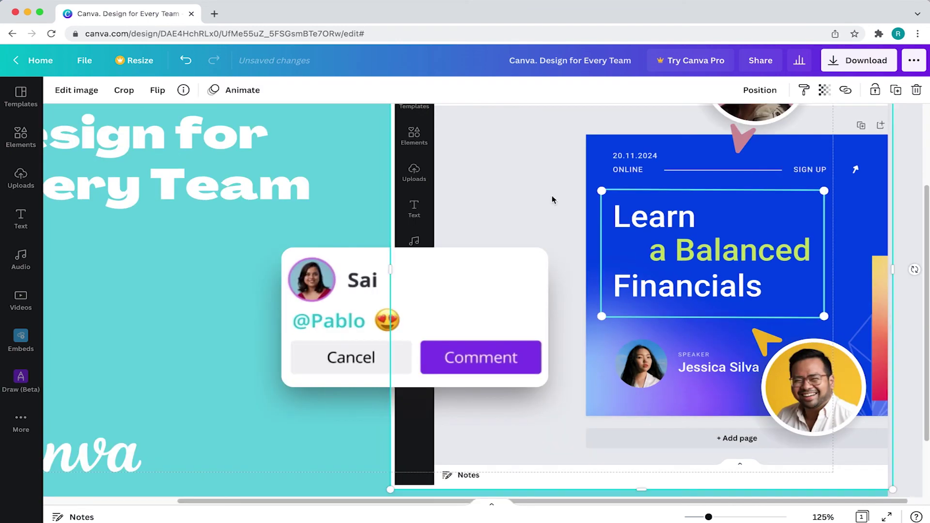
left_click(373, 194)
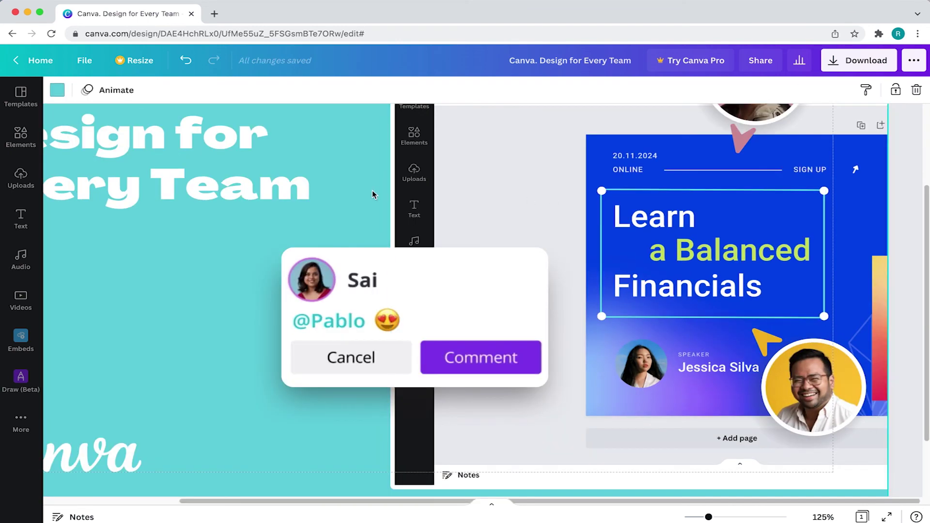
key("super+minus")
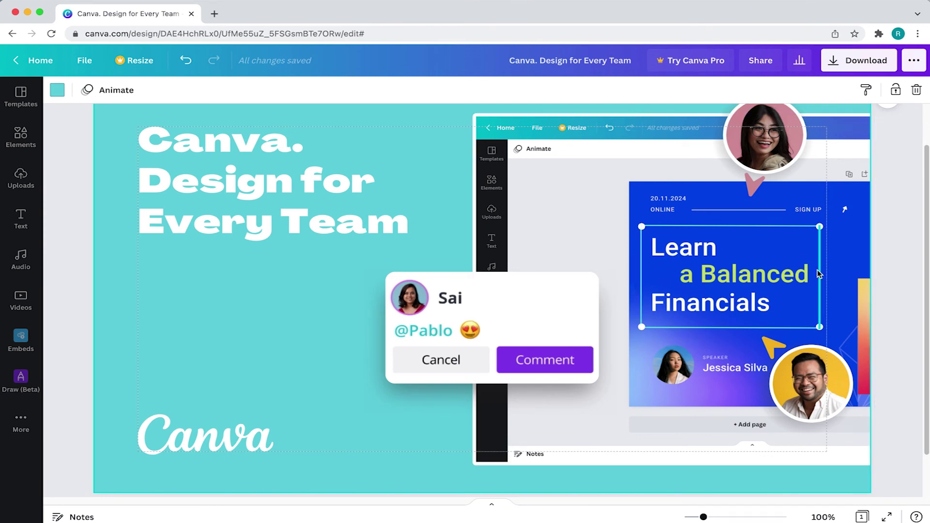
Search the elements for "button", add the red rounded button shape, and recolour it white
left_click(27, 140)
left_click(120, 99)
type("butto")
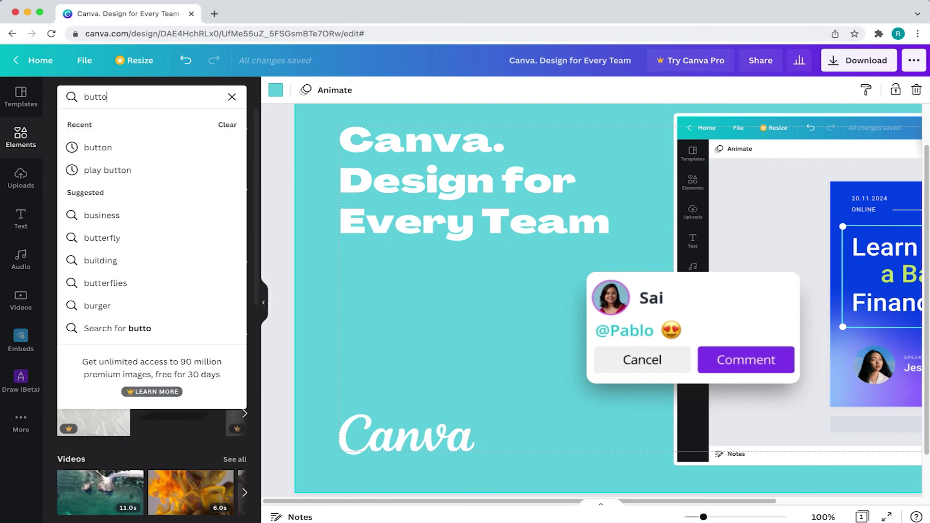
type("n")
key("Return")
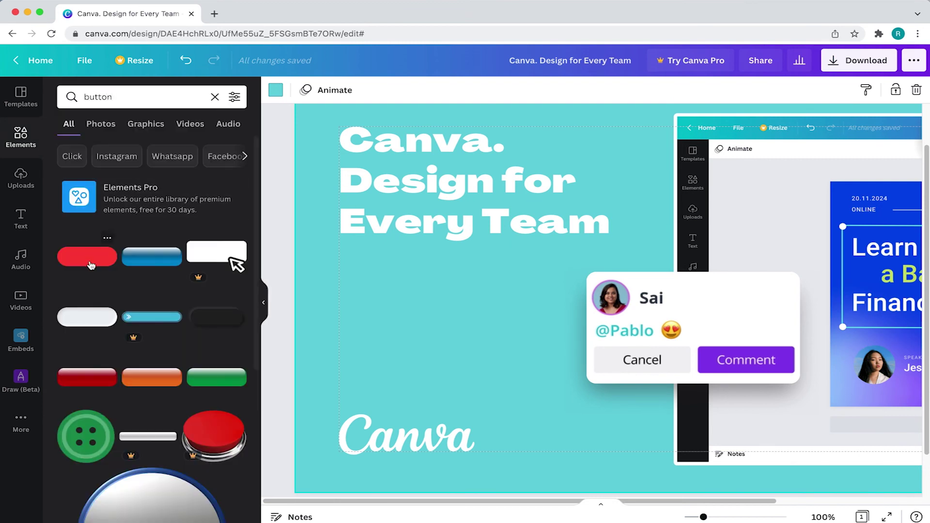
left_click(91, 266)
left_click_drag(600, 310, 455, 299)
left_click(276, 90)
left_click(102, 179)
Shrink the white button to a small upright handle and centre it on the left side of the text outline
left_click_drag(384, 228, 767, 237)
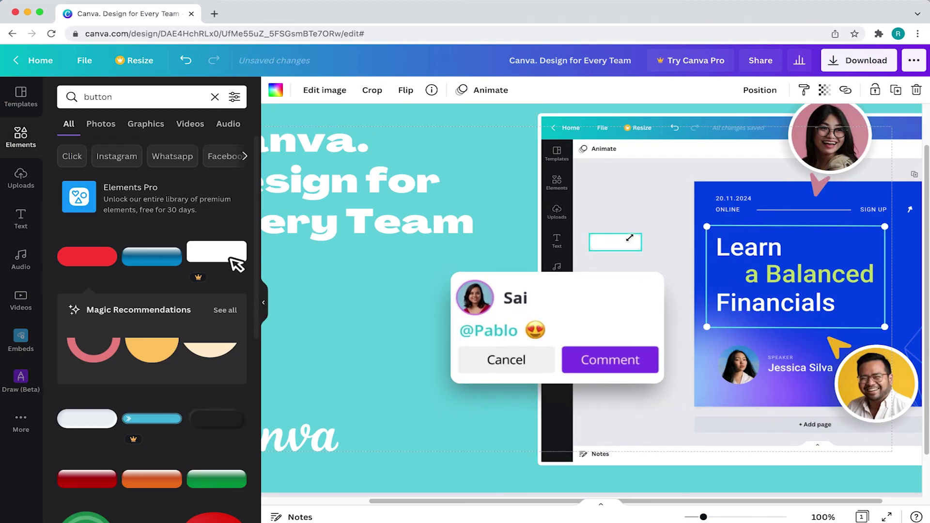
left_click_drag(613, 242, 706, 264)
left_click_drag(703, 517, 746, 518)
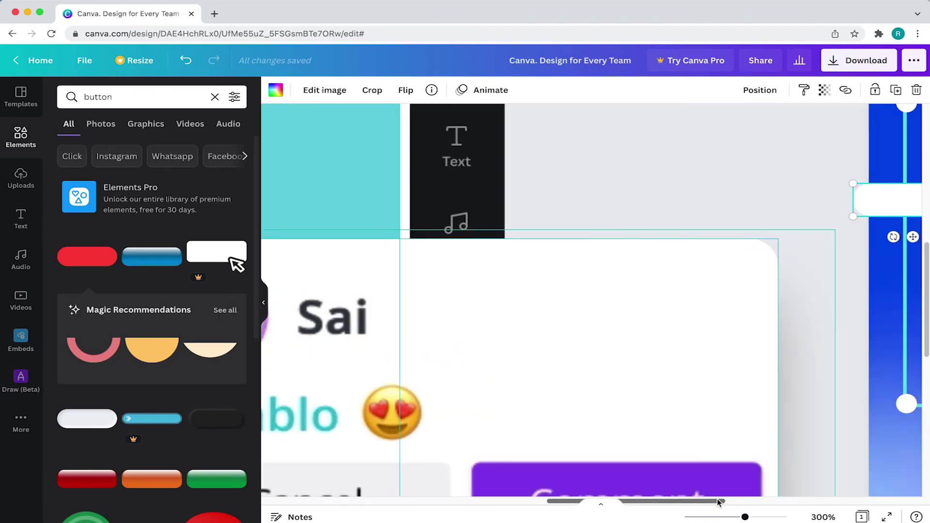
scroll(679, 436, "right", 6)
scroll(678, 436, "up", 4)
left_click_drag(602, 383, 586, 343)
left_click_drag(576, 381, 614, 321)
left_click_drag(634, 275, 606, 395)
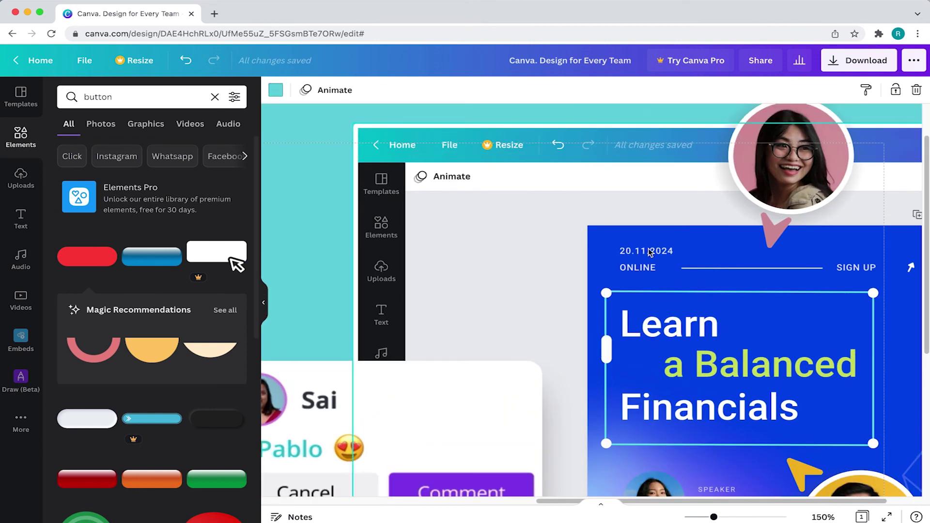
left_click_drag(607, 351, 625, 367)
Duplicate the white side handle onto the middle of the outline's right side and show the whole thumbnail
key("super+d")
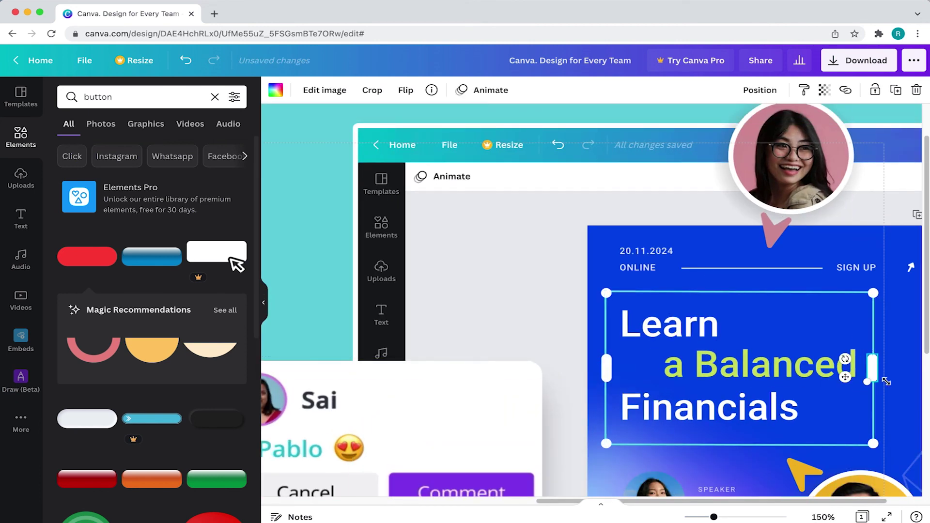
left_click(549, 120)
key("super+minus")
key("super+minus")
key("super+minus")
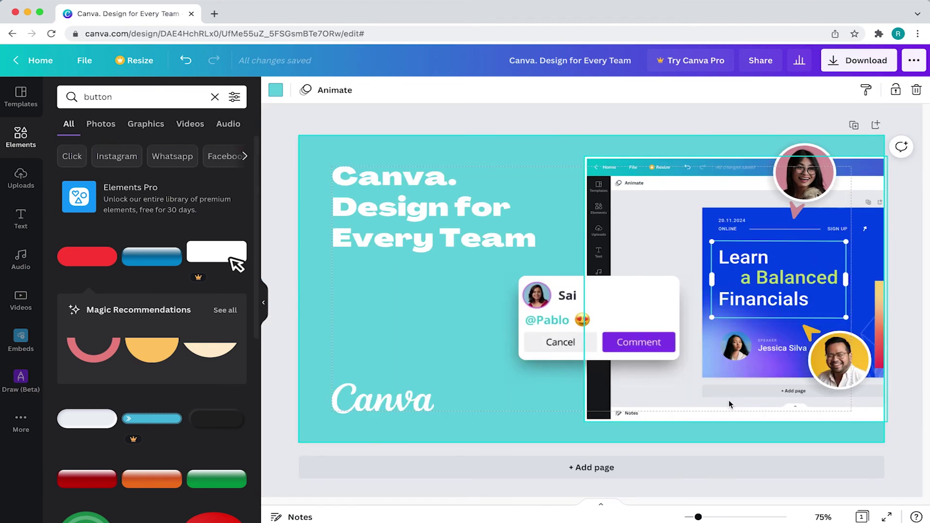
left_click(264, 302)
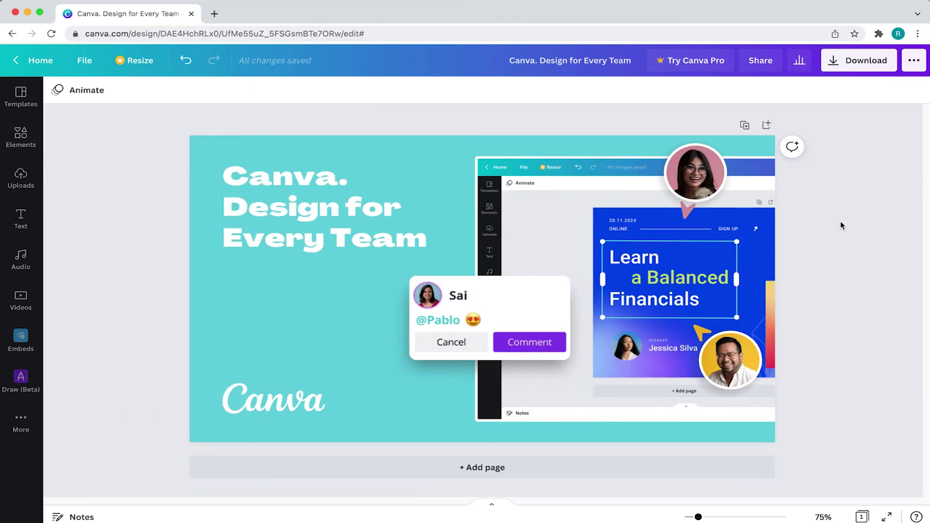